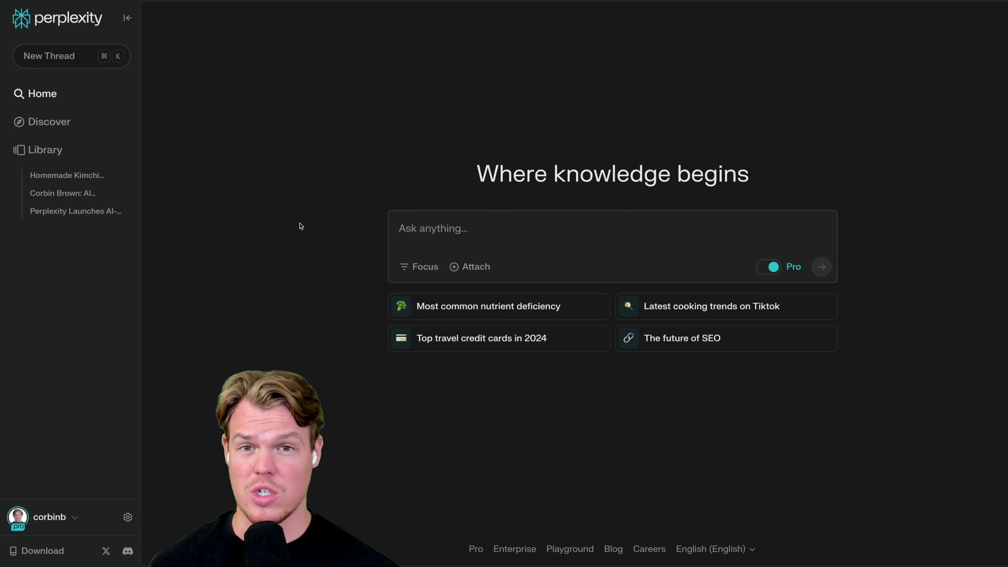
pyautogui.click(128, 517)
pyautogui.click(709, 25)
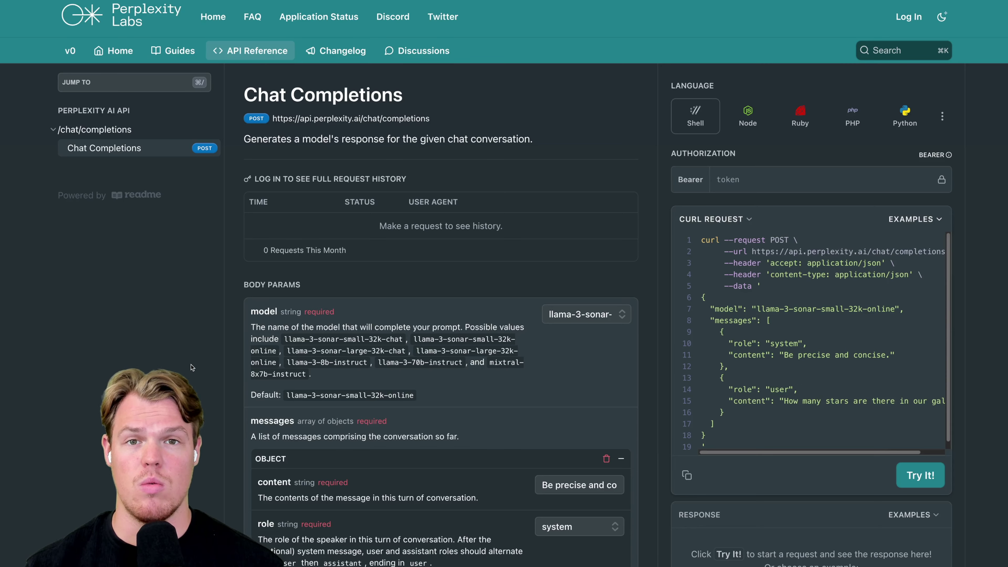
pyautogui.scroll(-1, 191, 368)
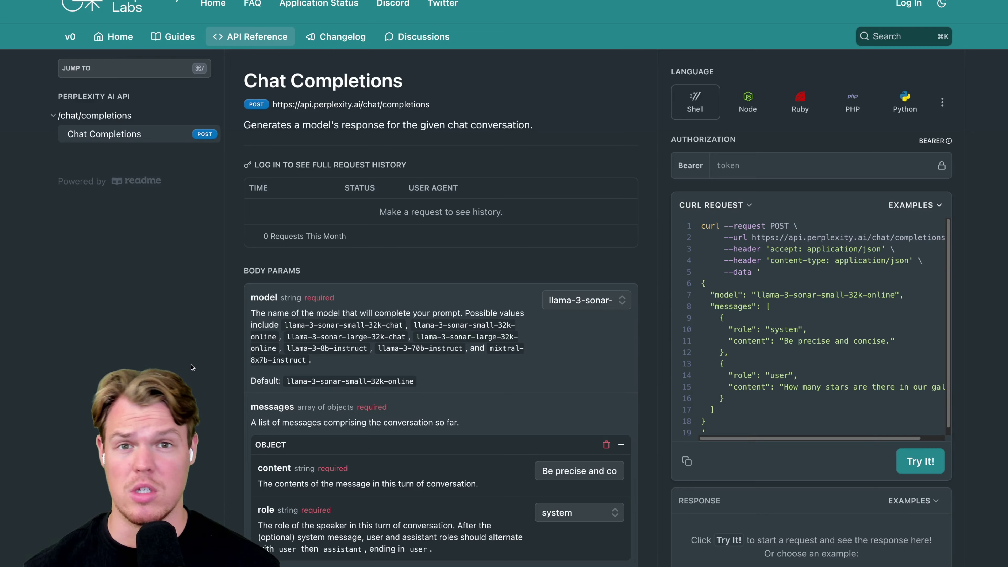
pyautogui.scroll(-1, 192, 367)
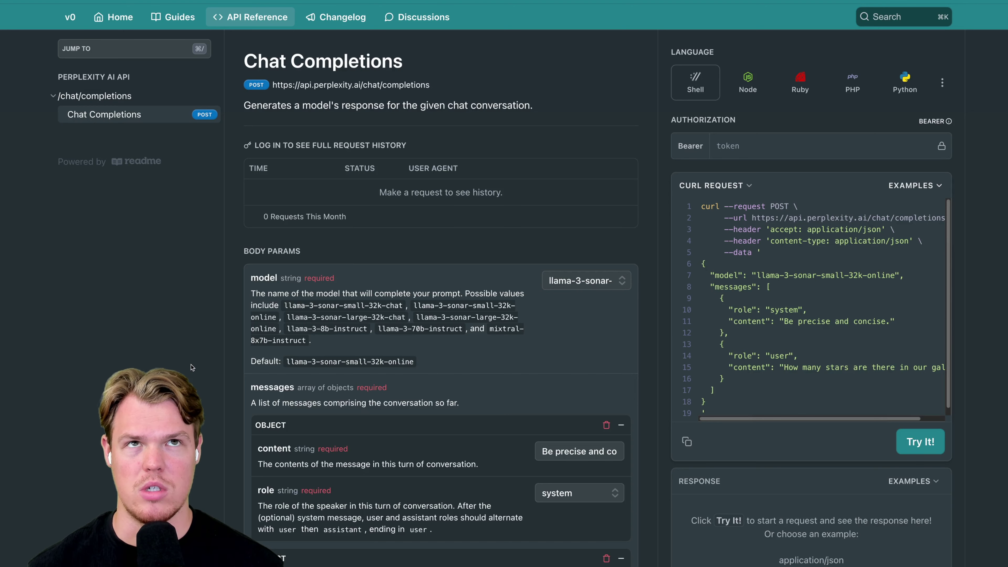
pyautogui.scroll(-1, 187, 367)
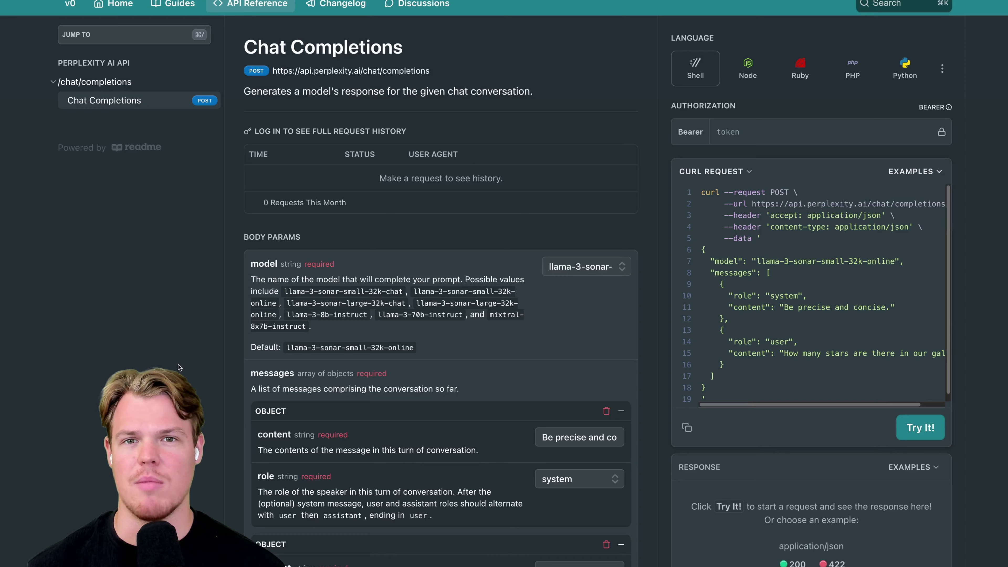
pyautogui.scroll(-3, 179, 367)
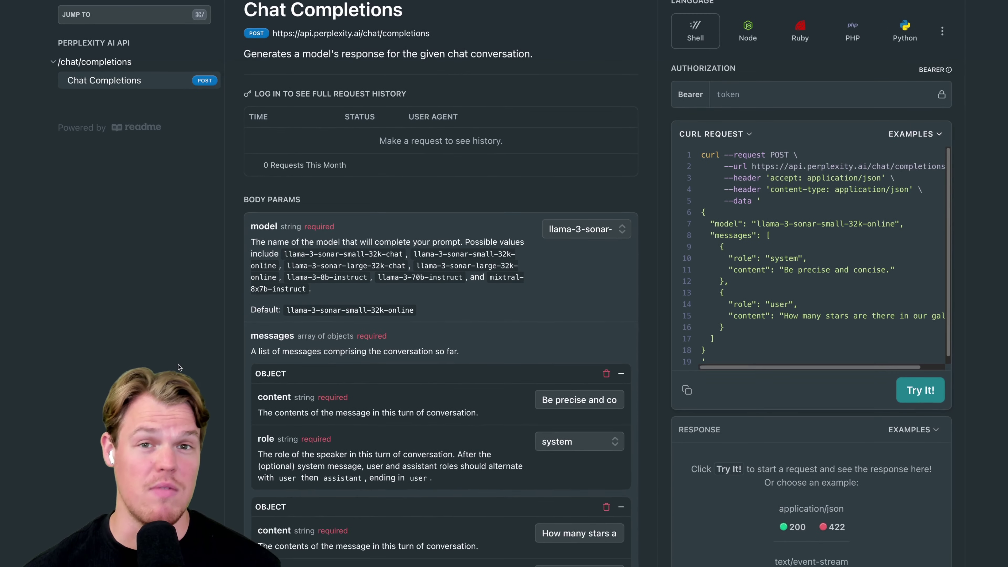
pyautogui.scroll(-2, 180, 368)
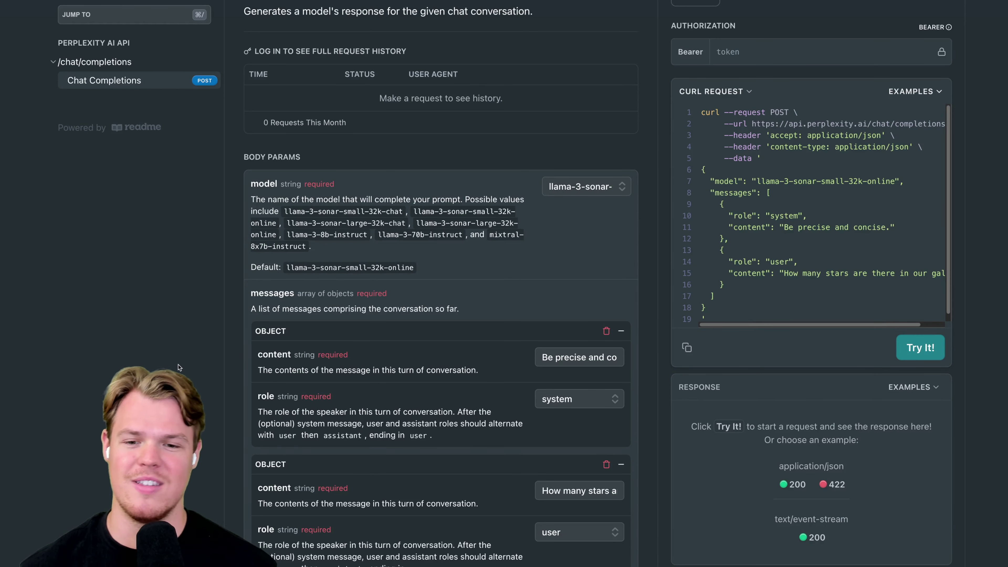
pyautogui.scroll(-3, 709, 183)
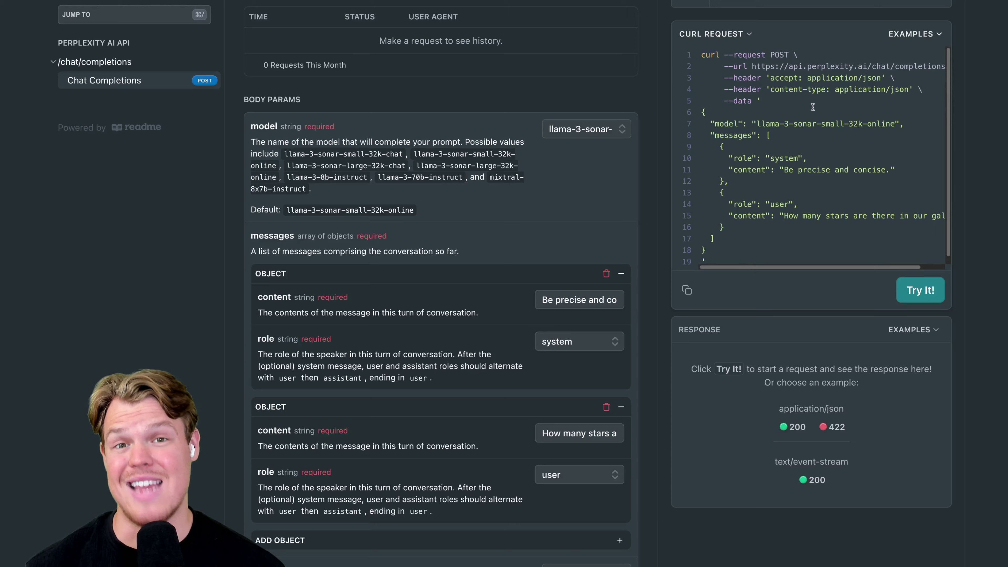
pyautogui.scroll(1, 784, 173)
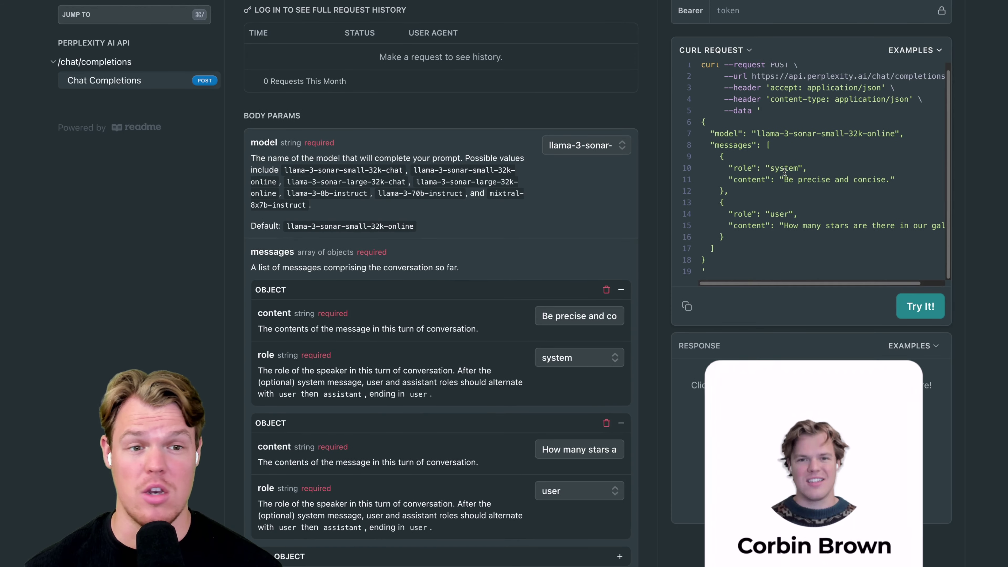
pyautogui.scroll(-4, 408, 96)
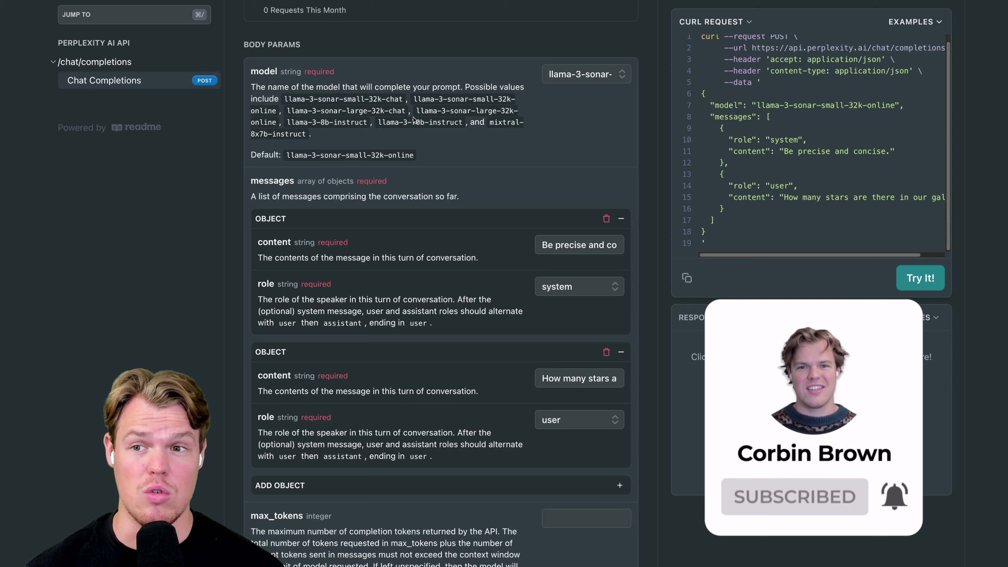
pyautogui.scroll(-1, 436, 107)
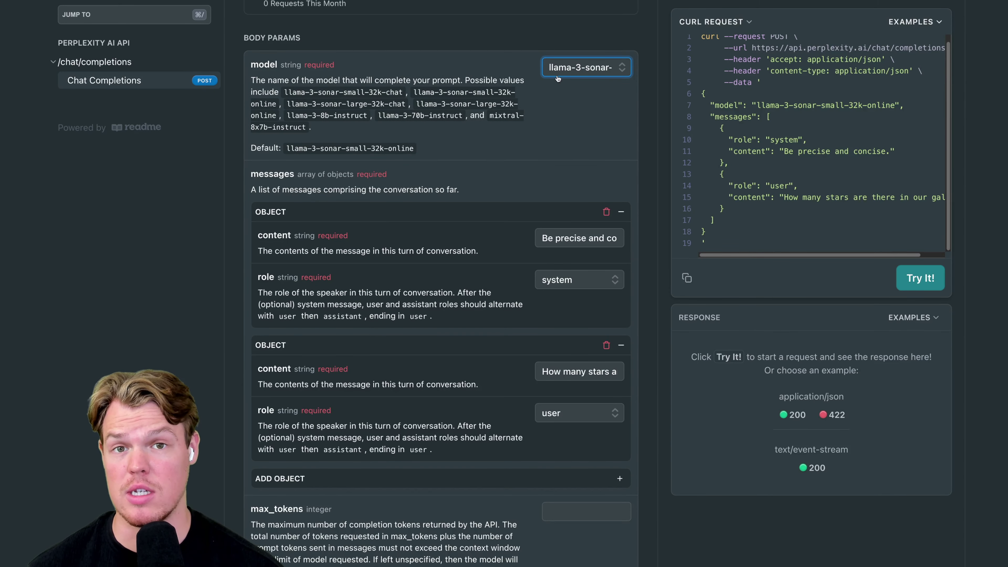
# - Review the available models in the docs' model dropdown, then zoom in on the code sample
pyautogui.click(574, 76)
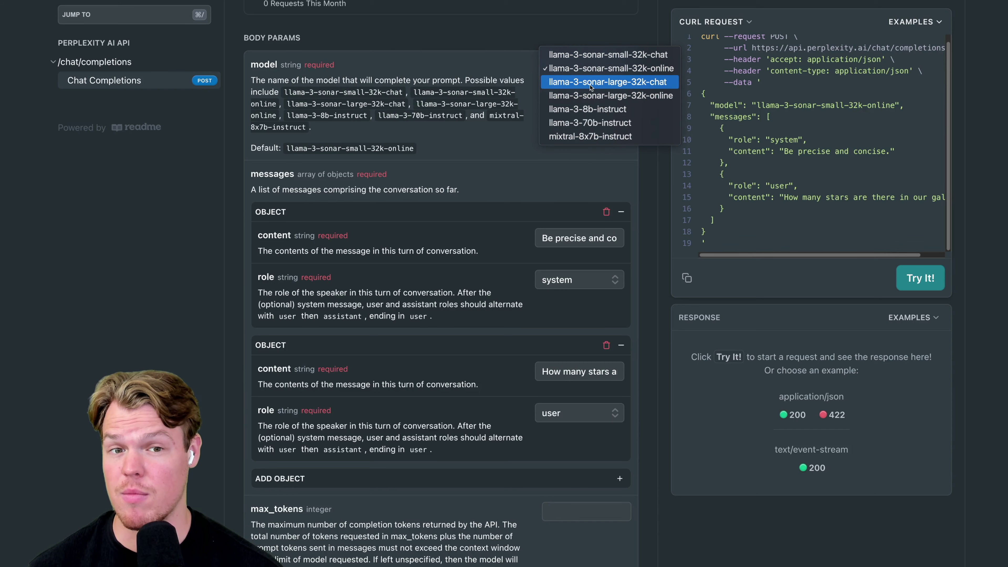
pyautogui.click(526, 56)
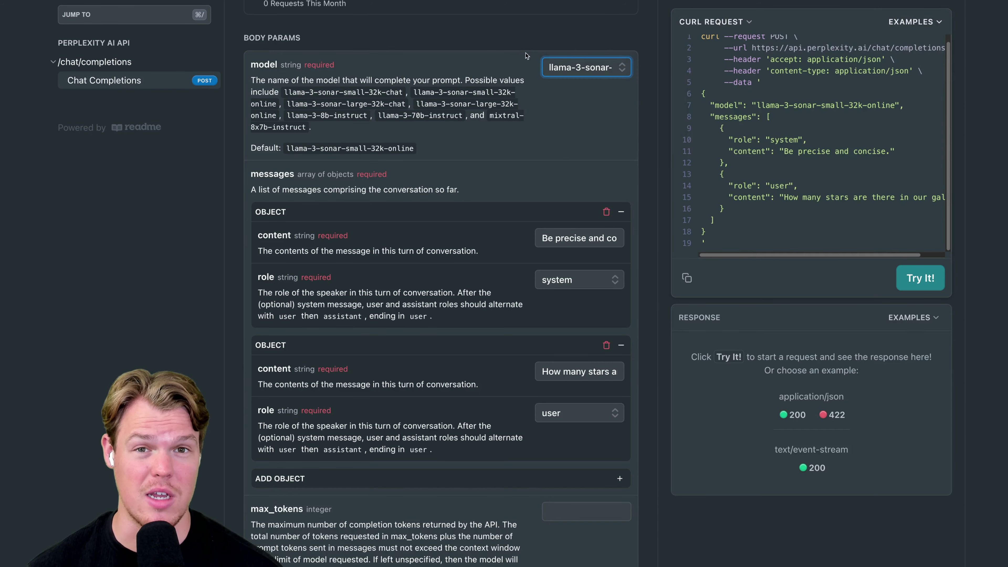
pyautogui.scroll(-3, 475, 145)
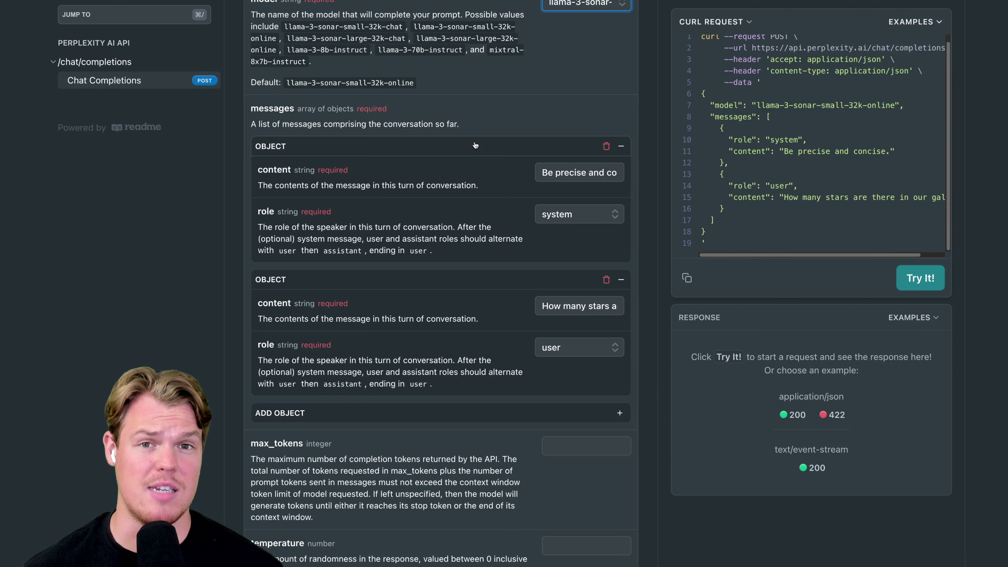
pyautogui.scroll(1, 475, 145)
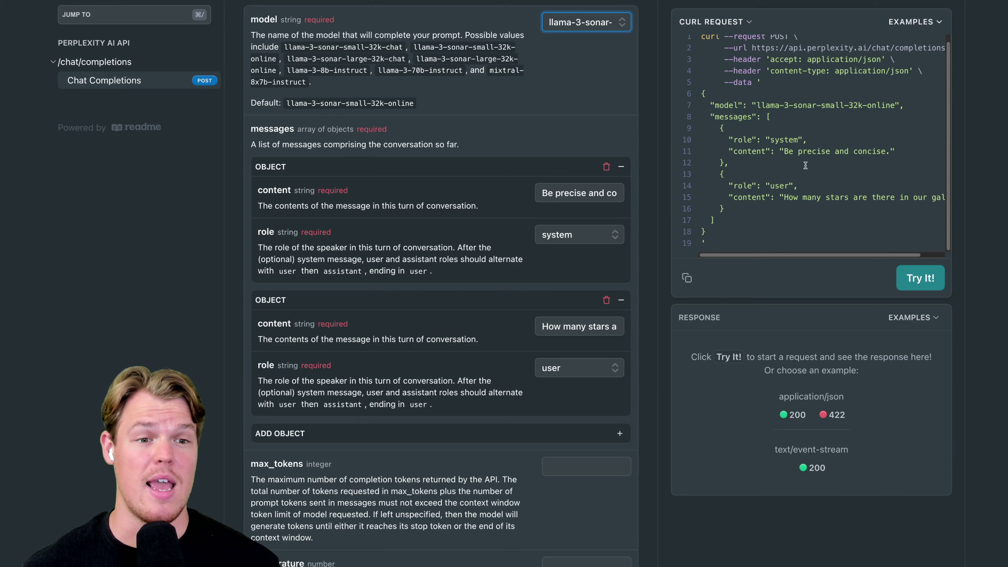
pyautogui.press('super+equal')
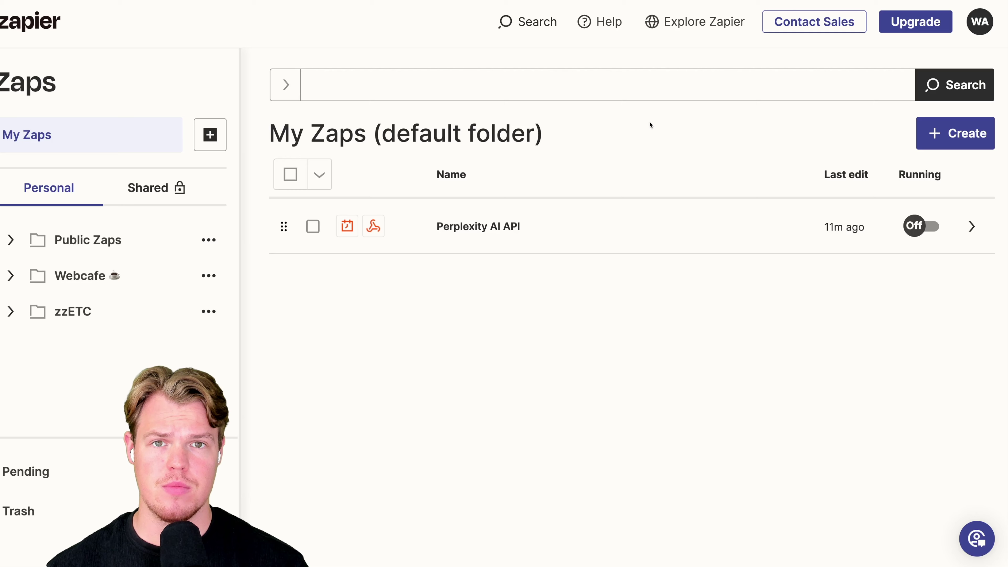
# - Start a new zap with Schedule by Zapier as its trigger app
pyautogui.click(961, 133)
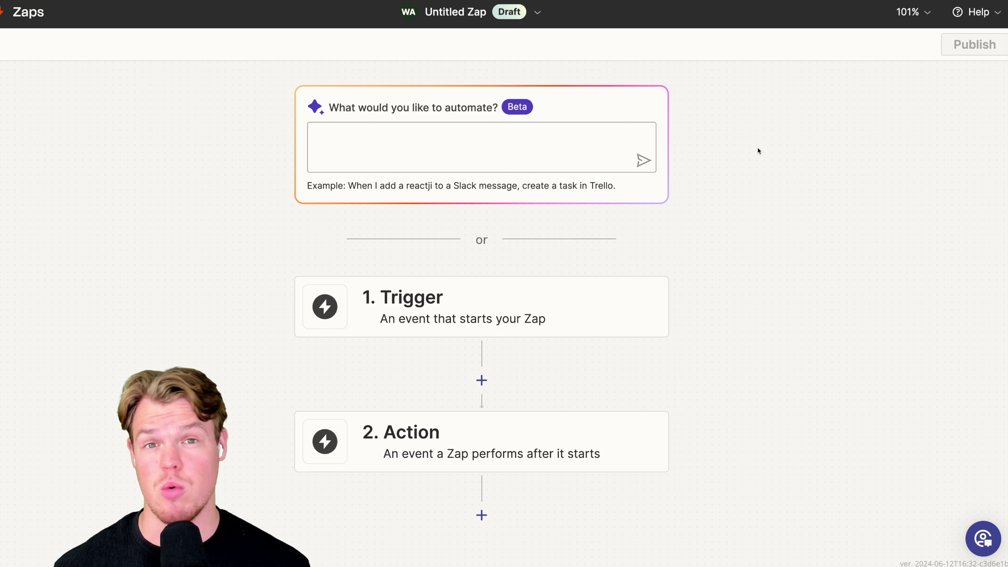
pyautogui.scroll(-2, 699, 141)
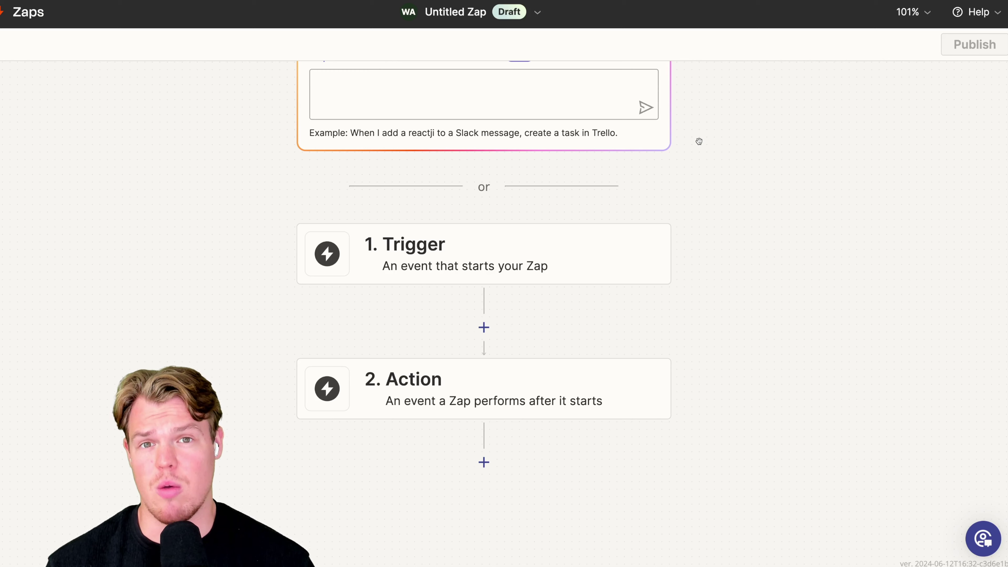
pyautogui.click(552, 228)
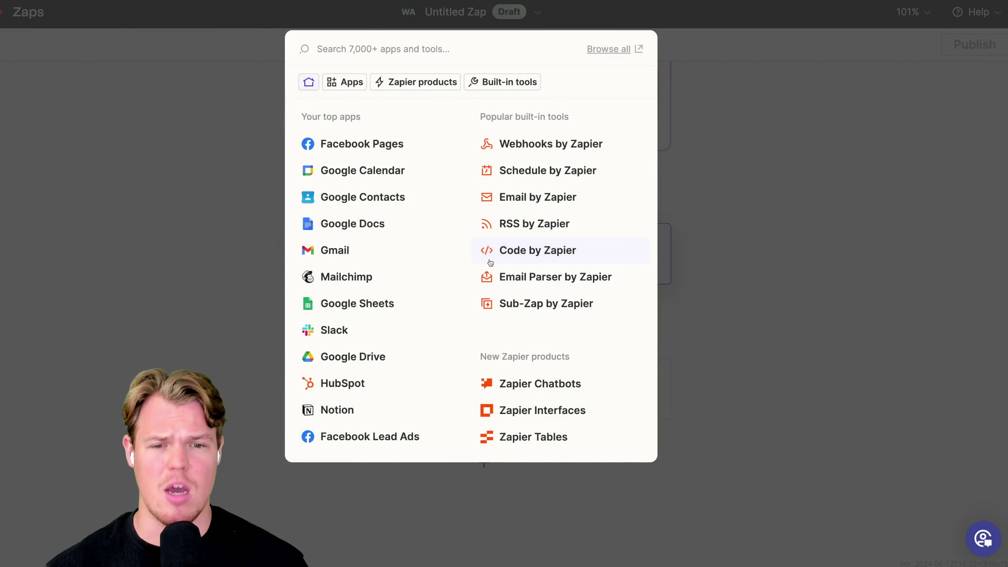
pyautogui.click(527, 175)
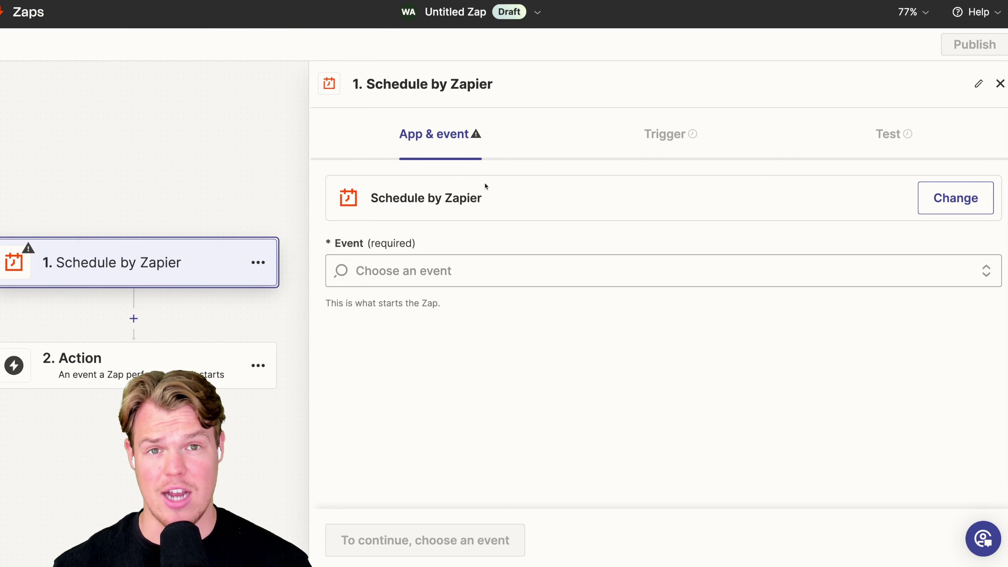
# - Set the trigger to run Every Day at 12:00 AM and run its test
pyautogui.click(478, 270)
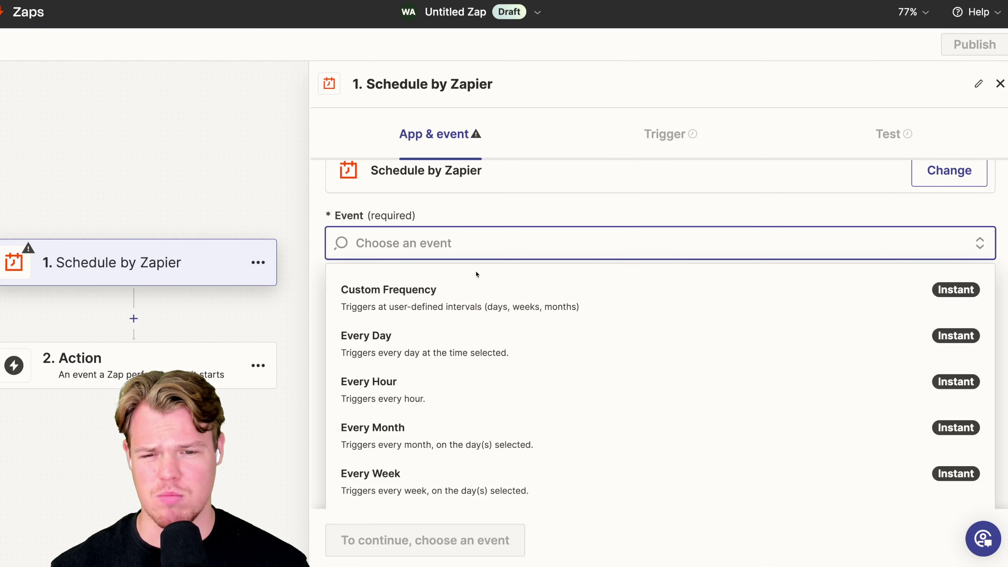
pyautogui.click(466, 339)
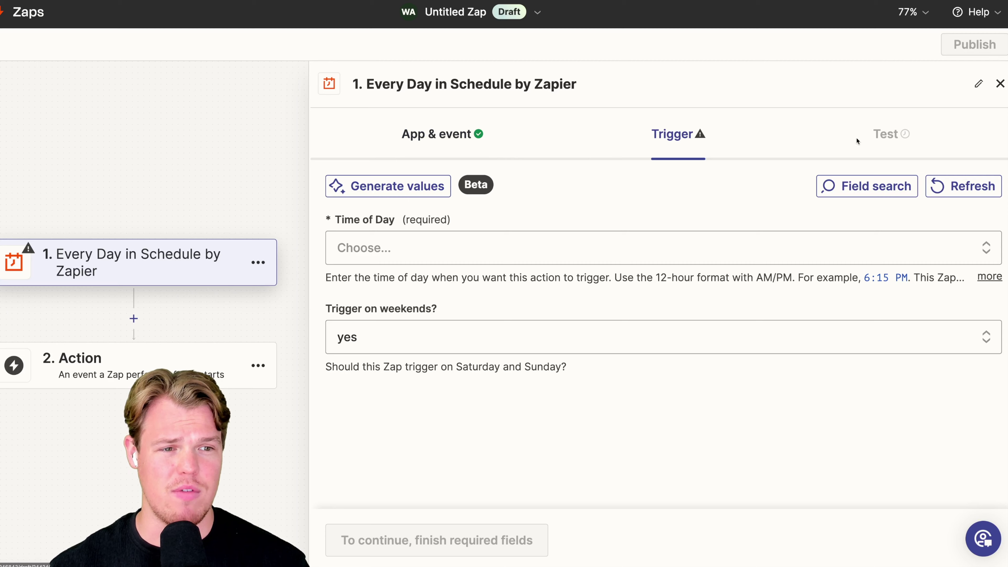
pyautogui.click(453, 259)
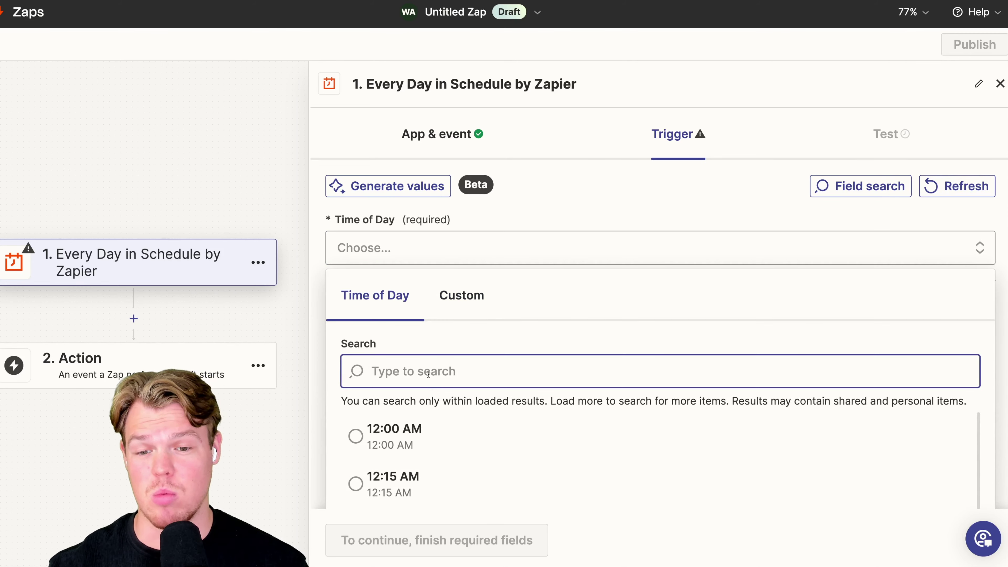
pyautogui.click(443, 427)
pyautogui.click(909, 134)
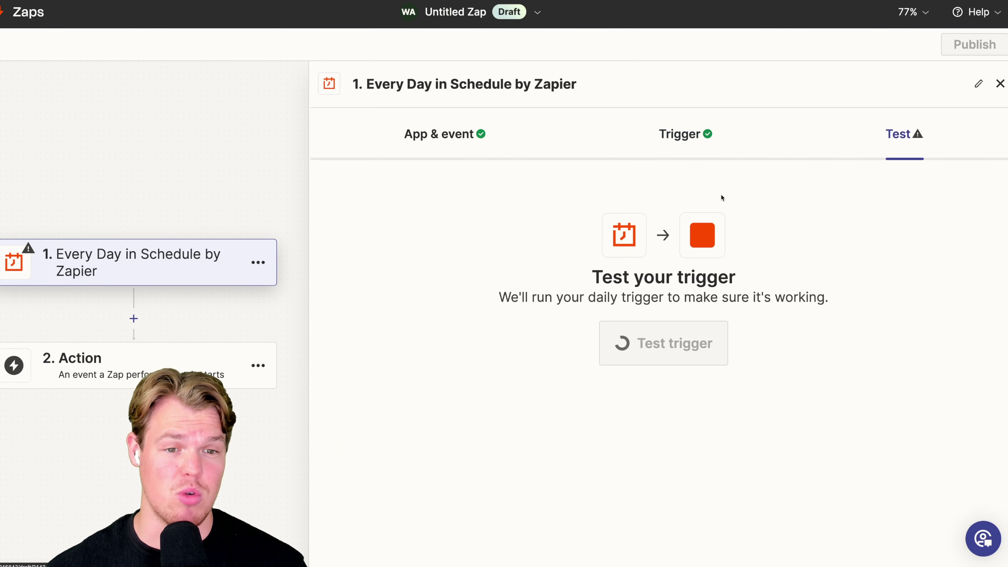
pyautogui.click(661, 339)
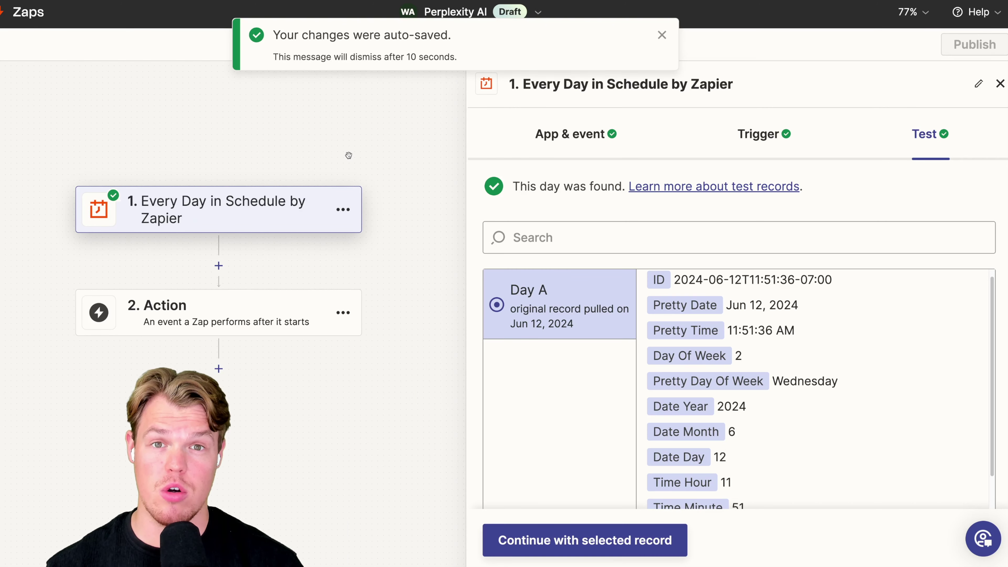
# - Open the app picker for the zap's empty step 2 Action
pyautogui.hscroll(-3, 378, 179)
pyautogui.click(358, 284)
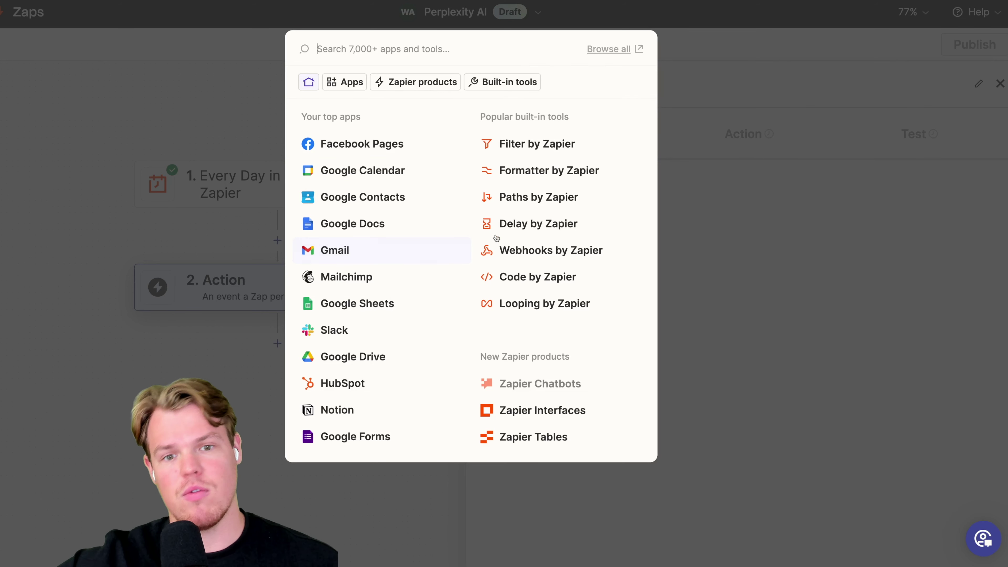
# - Set step 2 to Webhooks by Zapier with the Custom Request event and open its Action settings
pyautogui.click(551, 250)
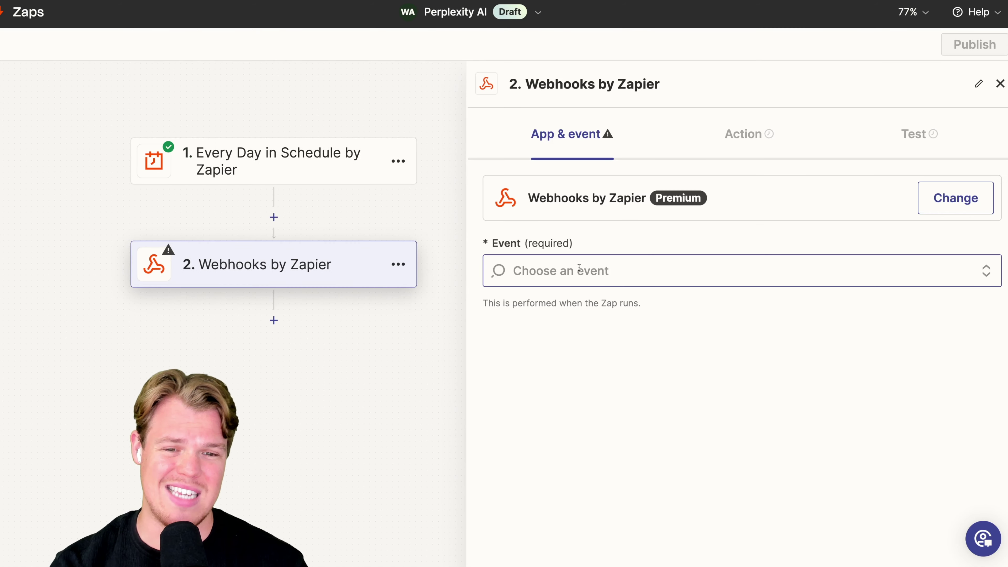
pyautogui.click(611, 283)
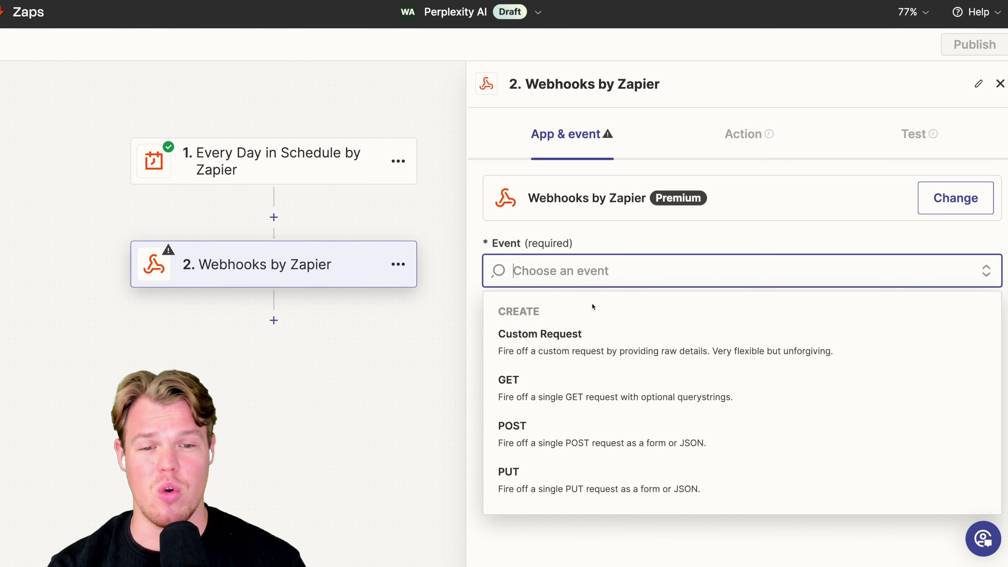
pyautogui.click(583, 337)
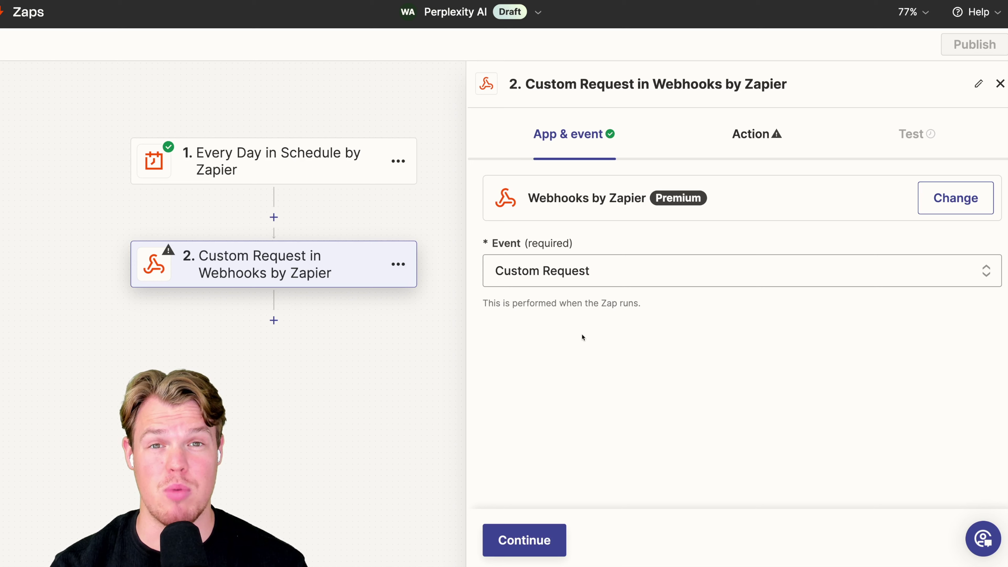
pyautogui.click(748, 134)
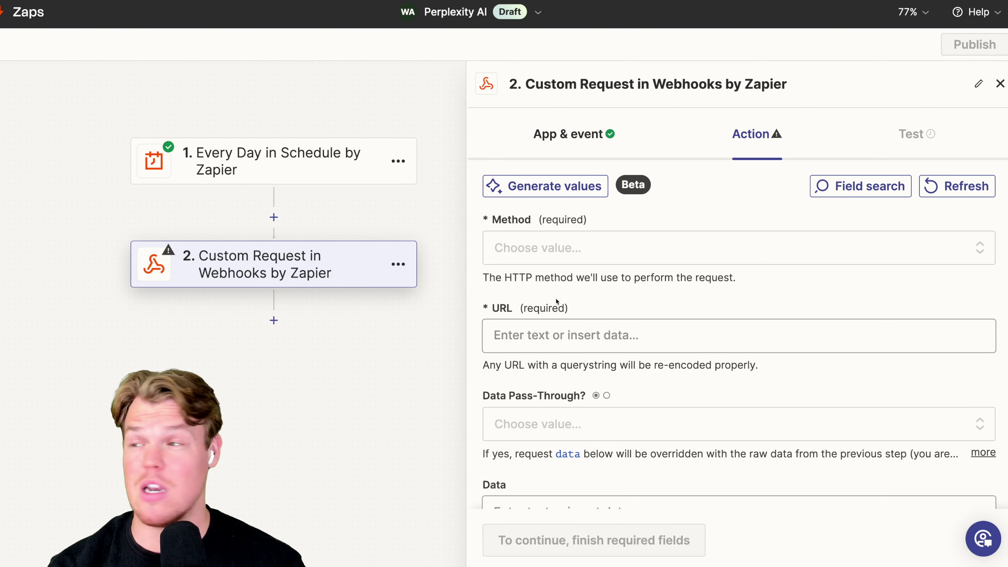
pyautogui.scroll(-3, 579, 310)
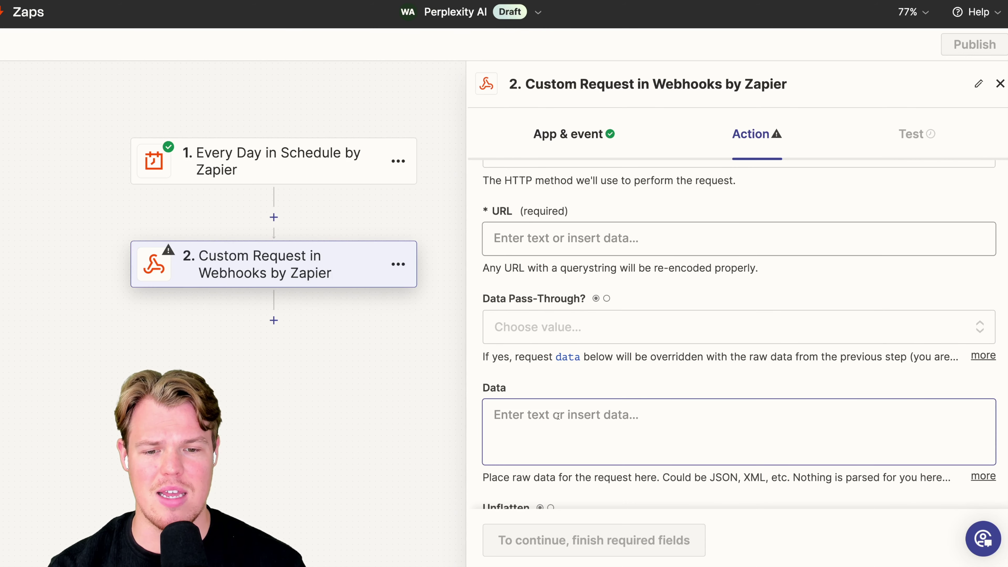
pyautogui.scroll(3, 553, 416)
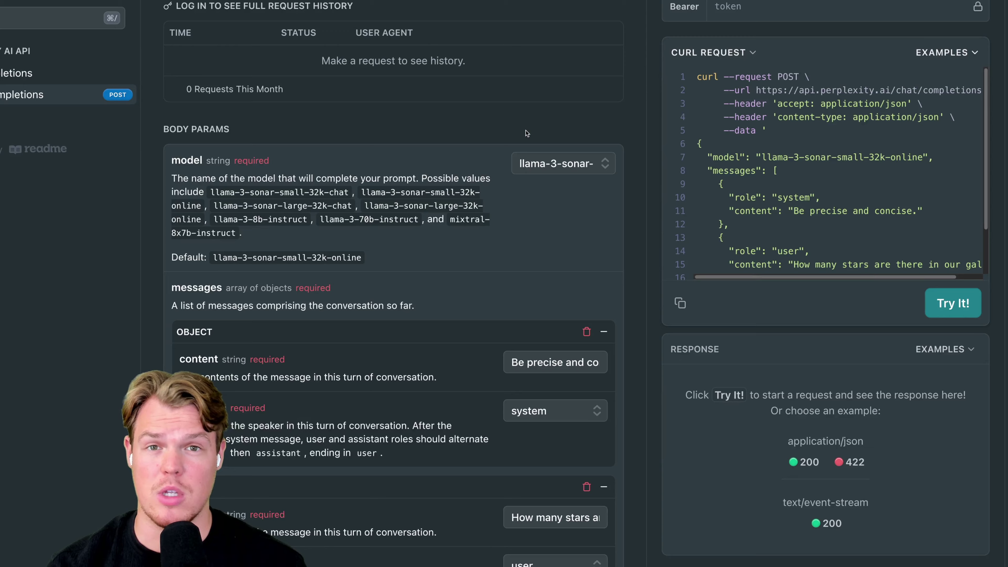
# - Choose POST as the Custom Request's HTTP method
pyautogui.scroll(3, 526, 134)
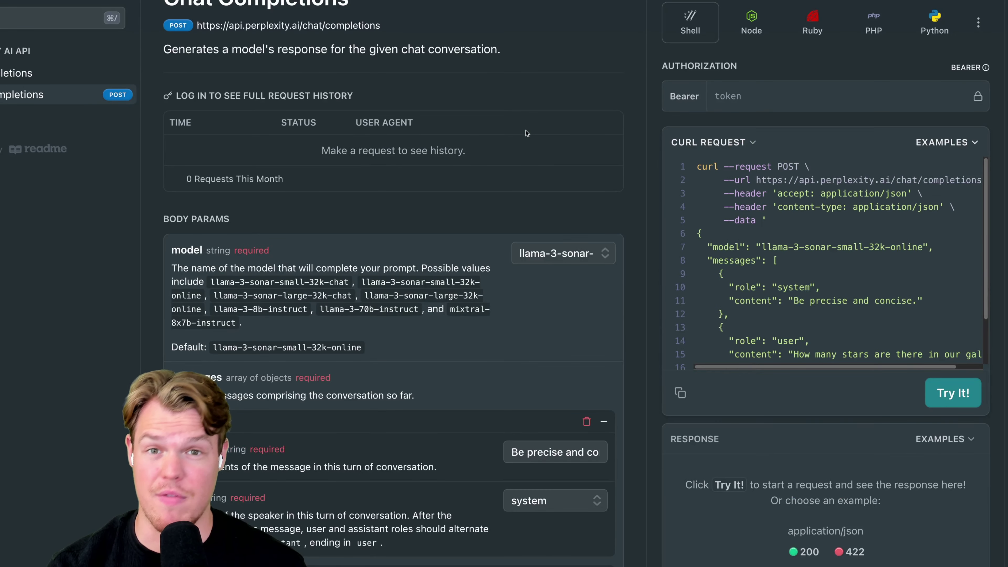
pyautogui.scroll(3, 527, 133)
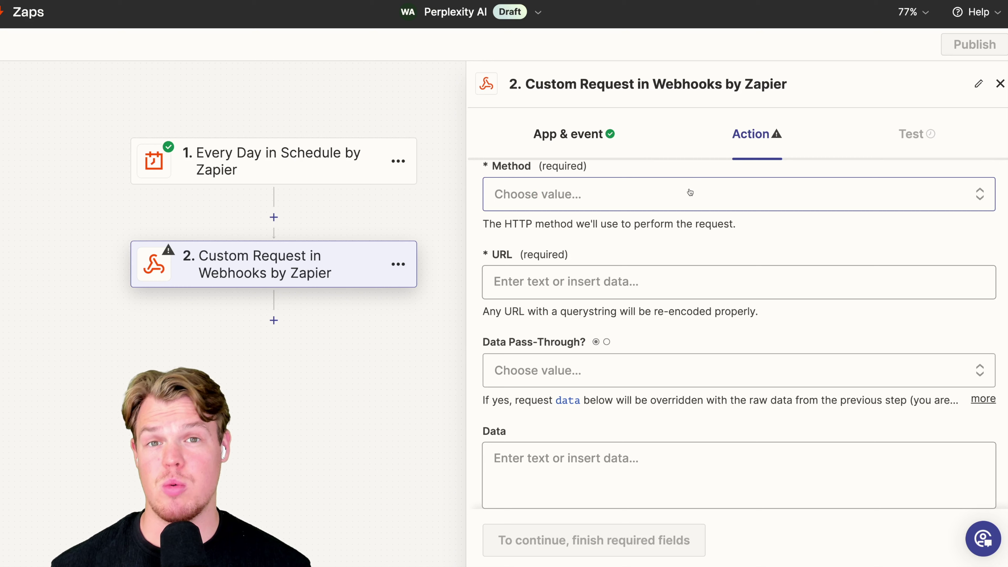
pyautogui.click(690, 192)
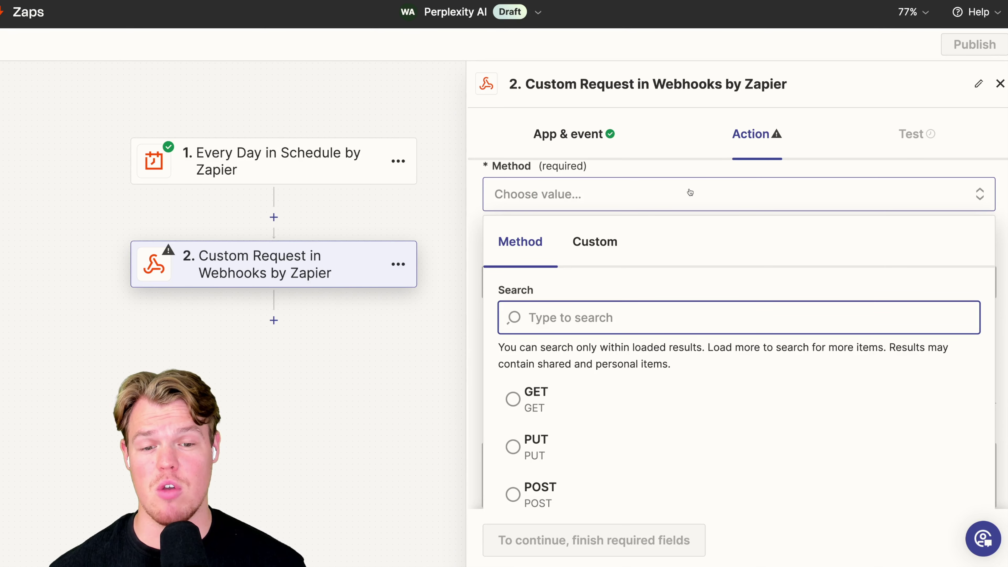
pyautogui.scroll(-1, 686, 209)
pyautogui.scroll(-2, 681, 207)
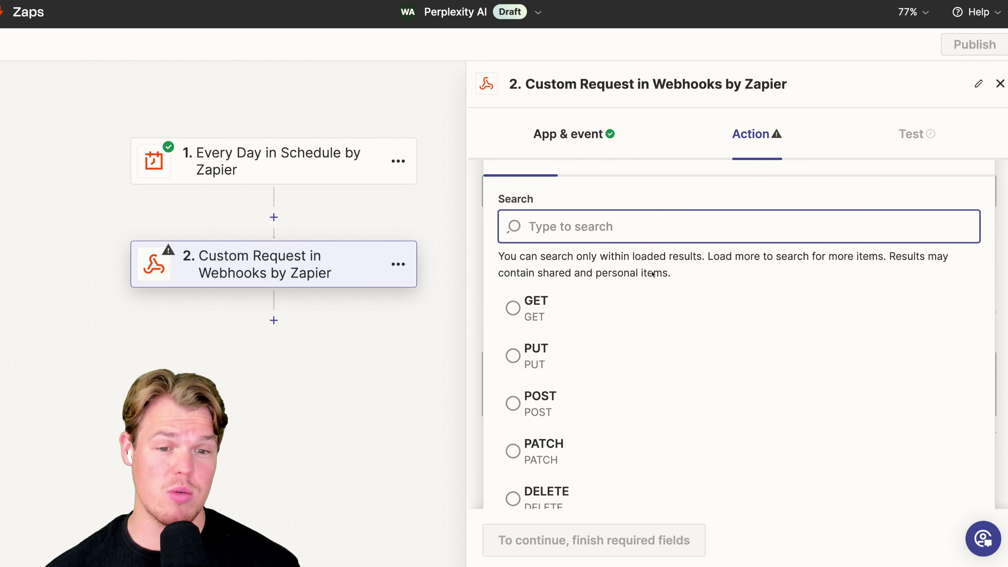
pyautogui.click(570, 402)
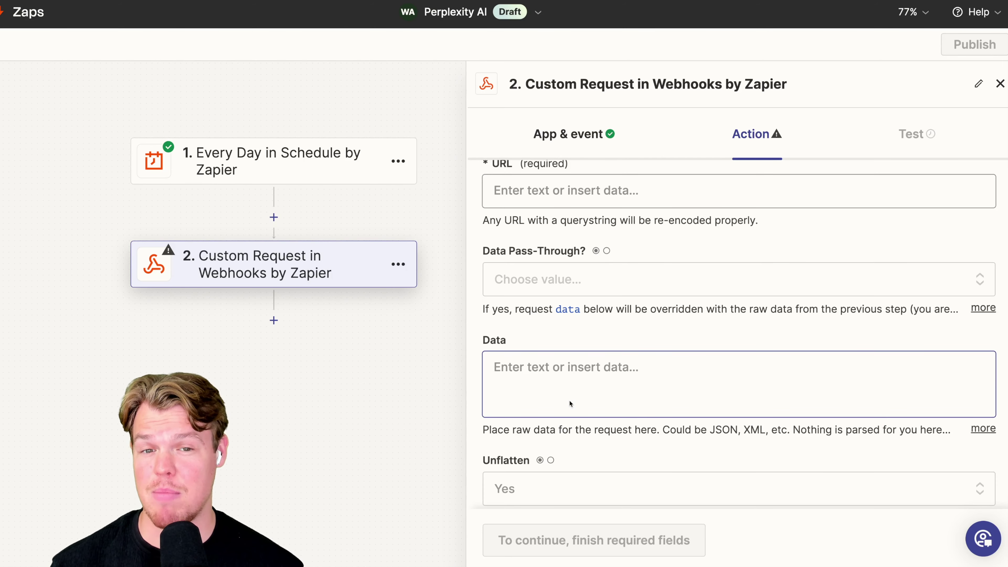
pyautogui.scroll(3, 474, 185)
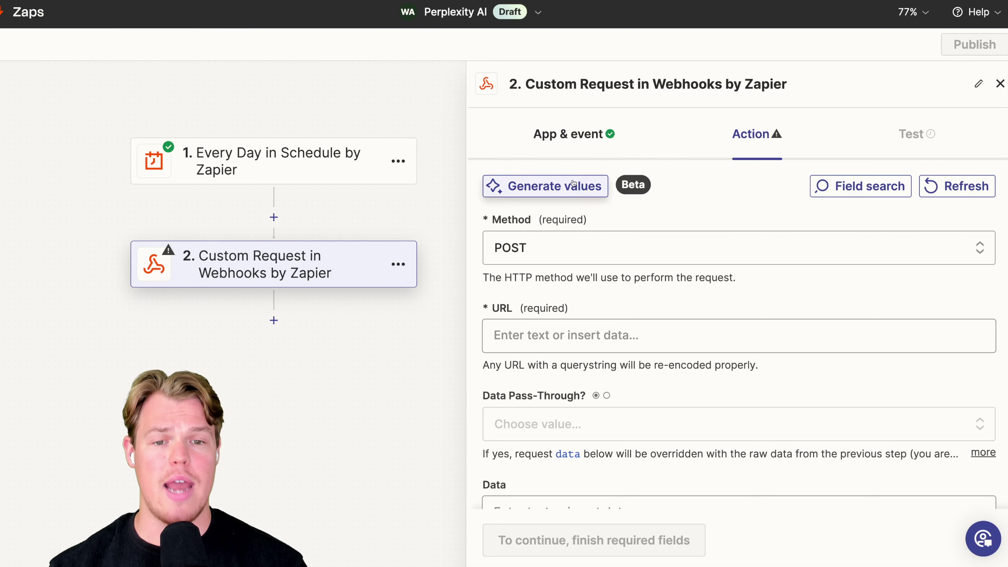
pyautogui.scroll(-2, 580, 206)
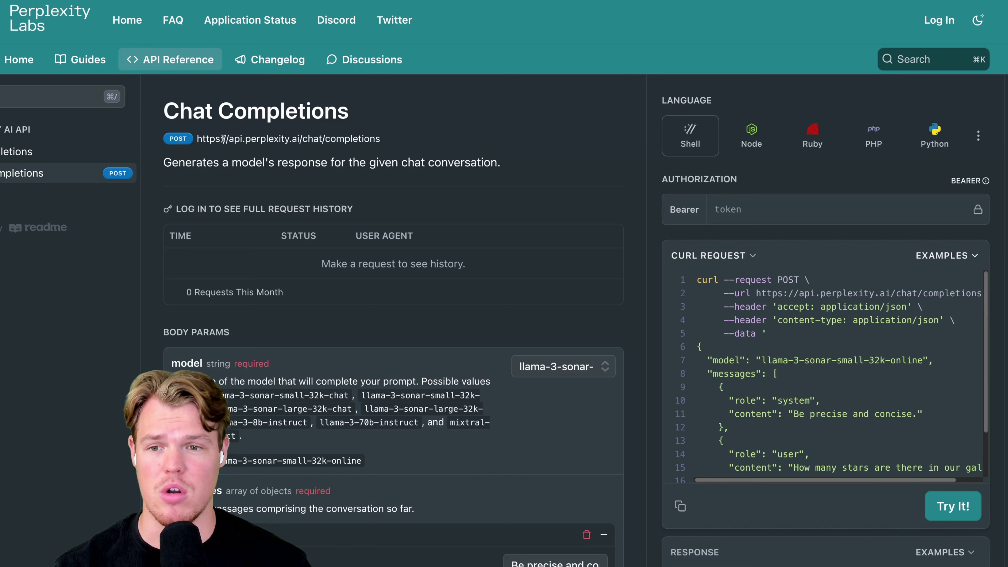
pyautogui.moveTo(197, 139); pyautogui.dragTo(381, 140)
pyautogui.press('super+c')
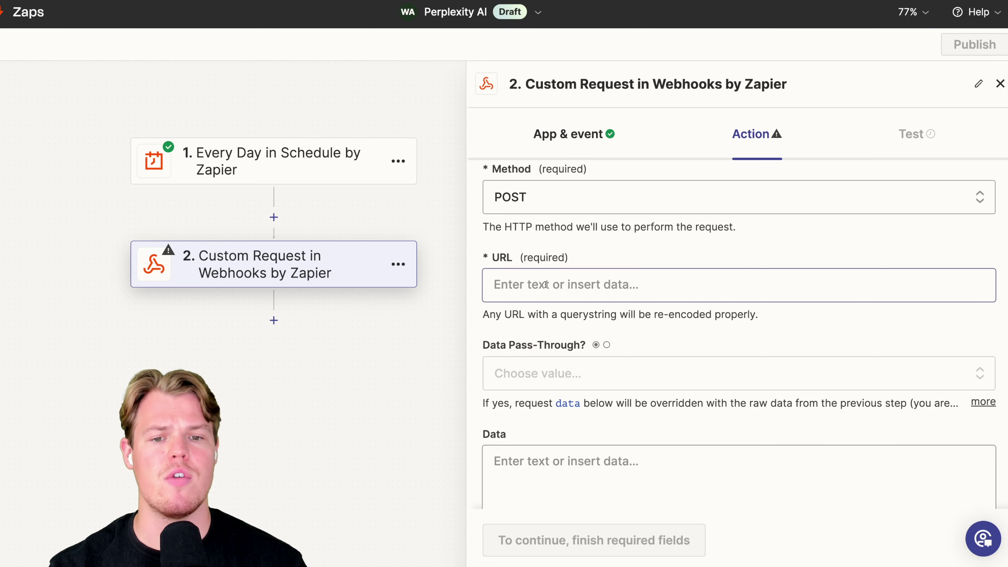
pyautogui.click(606, 274)
pyautogui.press('super+v')
pyautogui.click(808, 242)
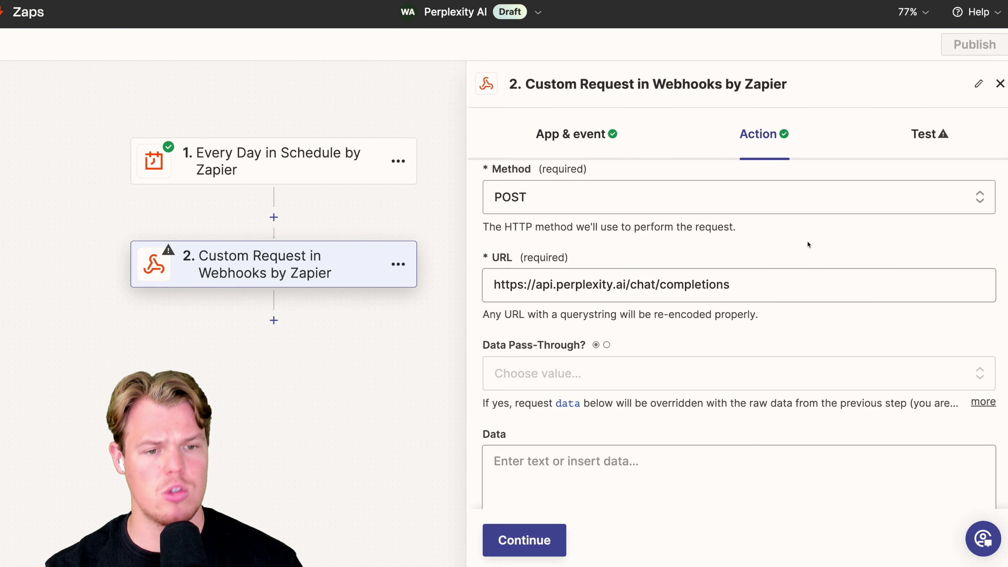
# - Select and copy the JSON body, lines 6–18, of the docs' cURL sample request
pyautogui.scroll(-5, 794, 245)
pyautogui.click(592, 296)
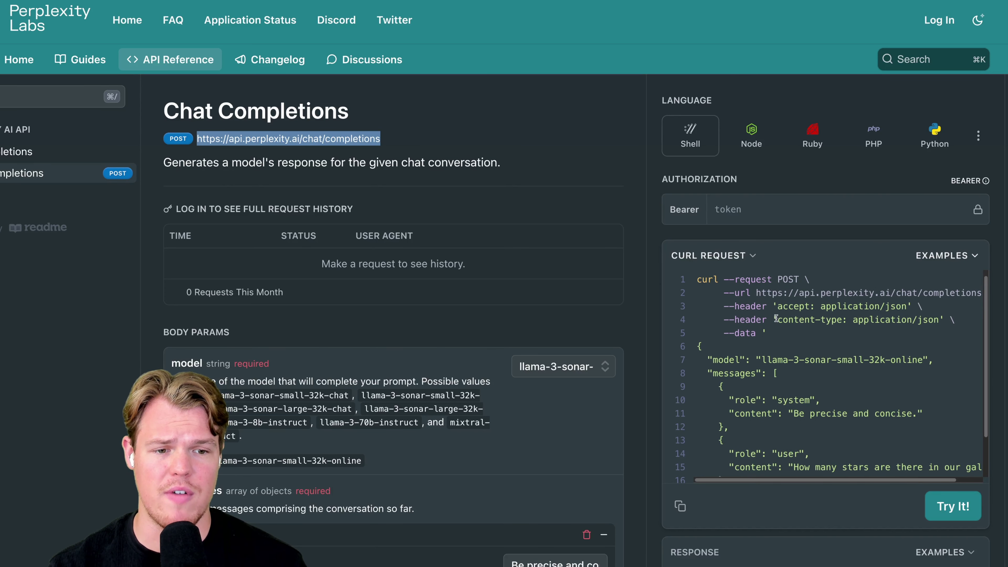
pyautogui.click(784, 340)
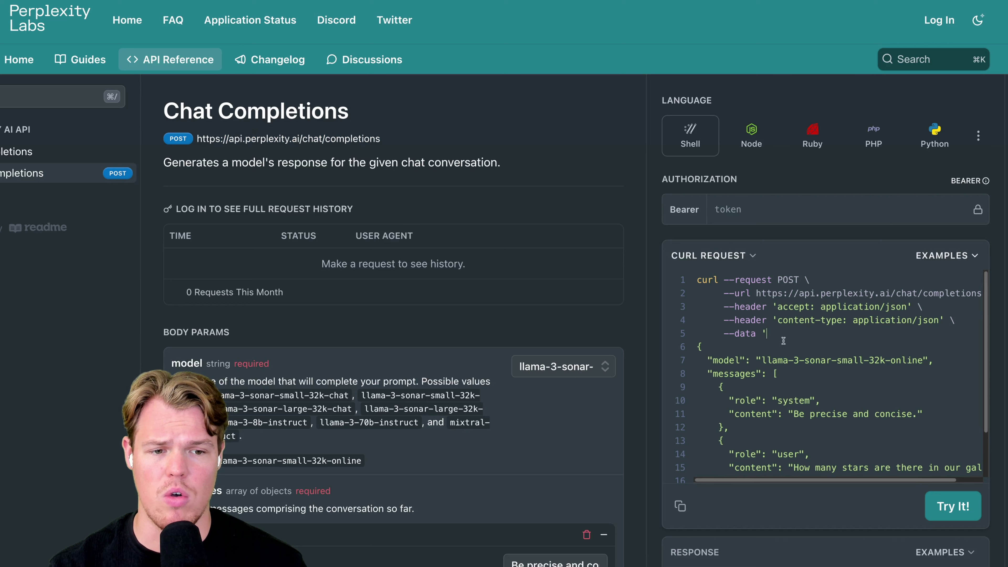
pyautogui.moveTo(783, 340); pyautogui.dragTo(688, 273)
pyautogui.click(810, 331)
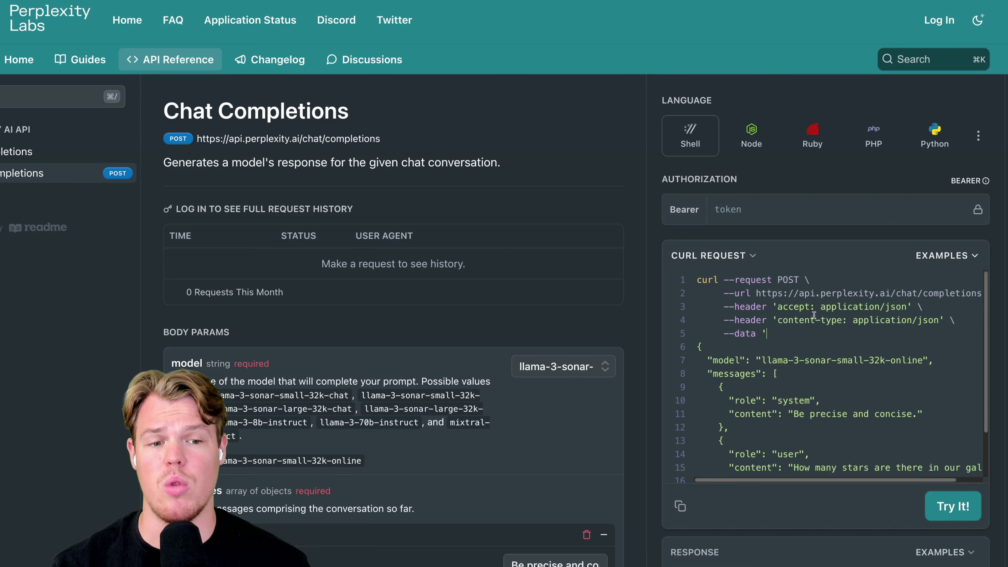
pyautogui.scroll(-3, 814, 315)
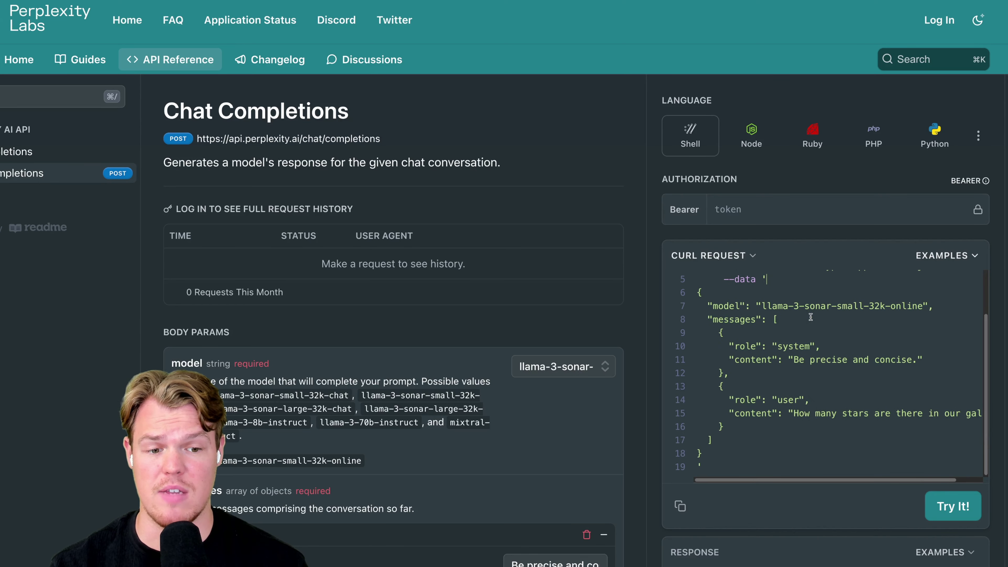
pyautogui.moveTo(797, 404); pyautogui.dragTo(697, 306)
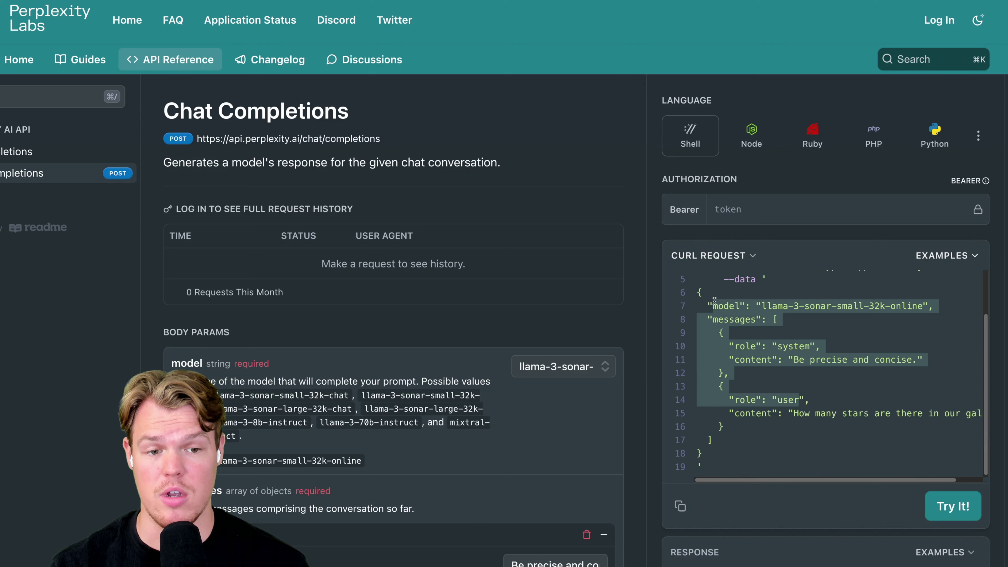
pyautogui.click(827, 334)
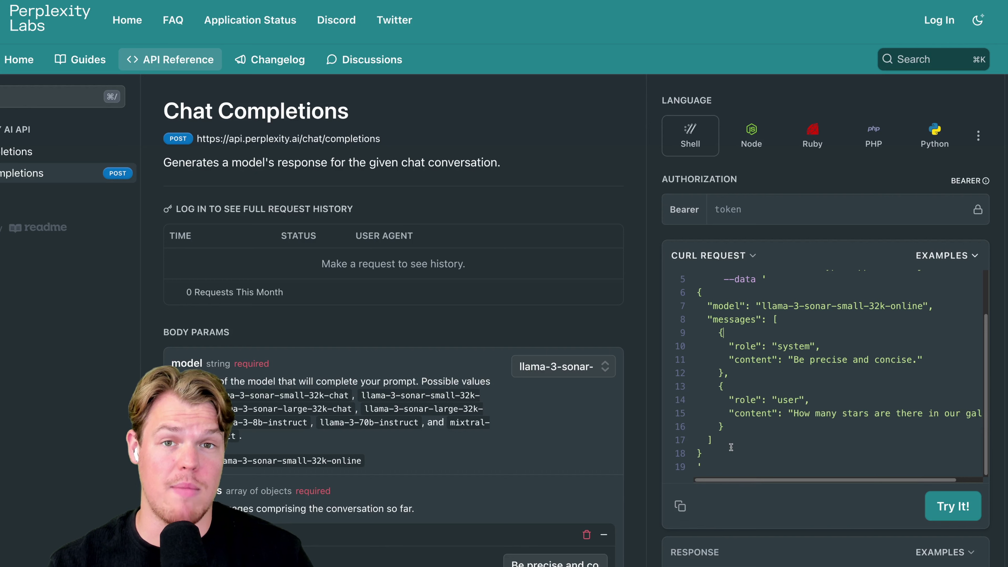
pyautogui.moveTo(704, 453); pyautogui.dragTo(691, 294)
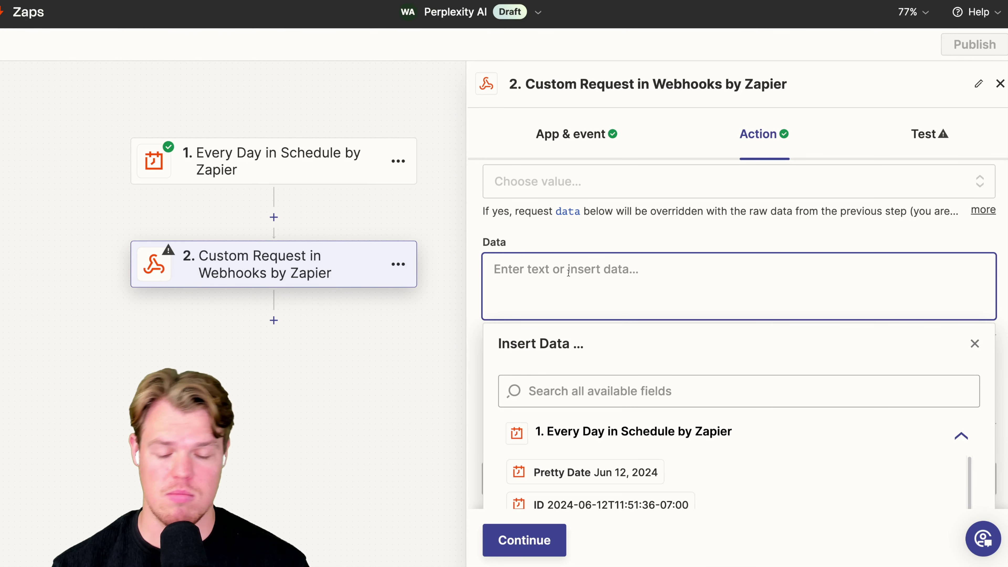
# - Paste the JSON into Data and check the llama-3-sonar-small-32k-online model and galaxy stars question
pyautogui.write('{   "model": "llama-3-sonar-small-32k-online",   "messages": [     {       "role": "system",       "content": "Be precise and concise."     },     {       "role": "user",       "content": "How many stars are there in our galaxy?"     }   ] }')
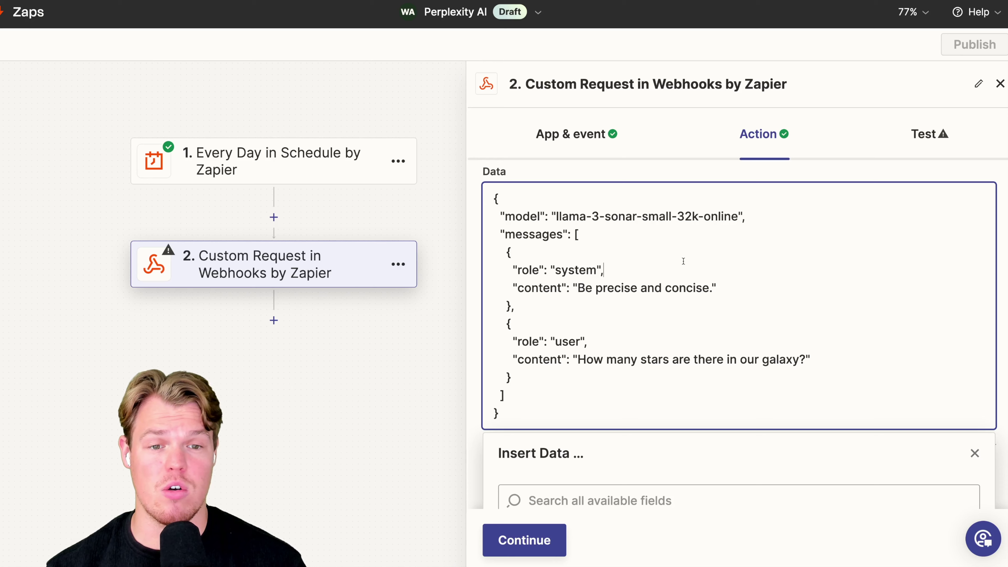
pyautogui.scroll(1, 683, 260)
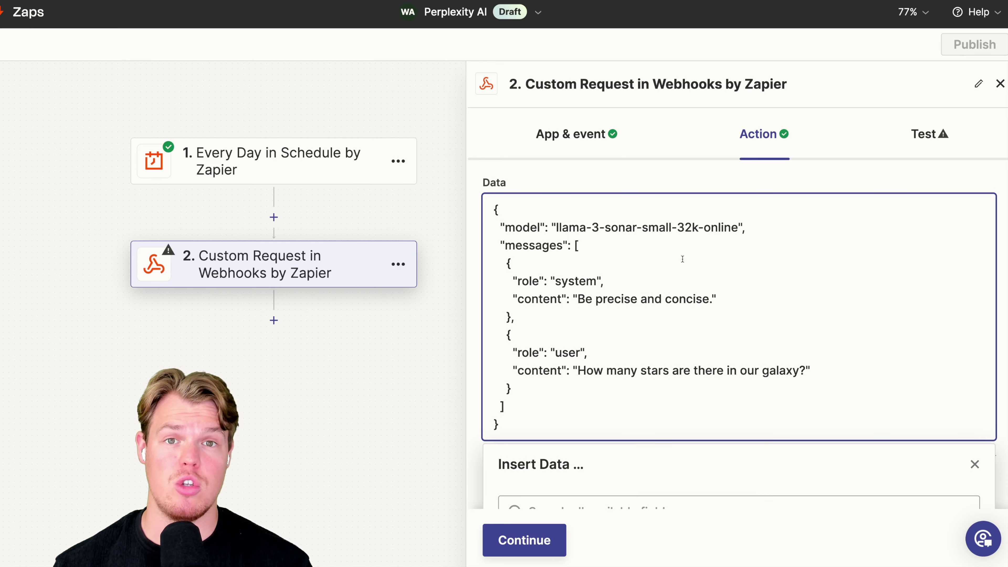
pyautogui.moveTo(736, 229); pyautogui.dragTo(556, 225)
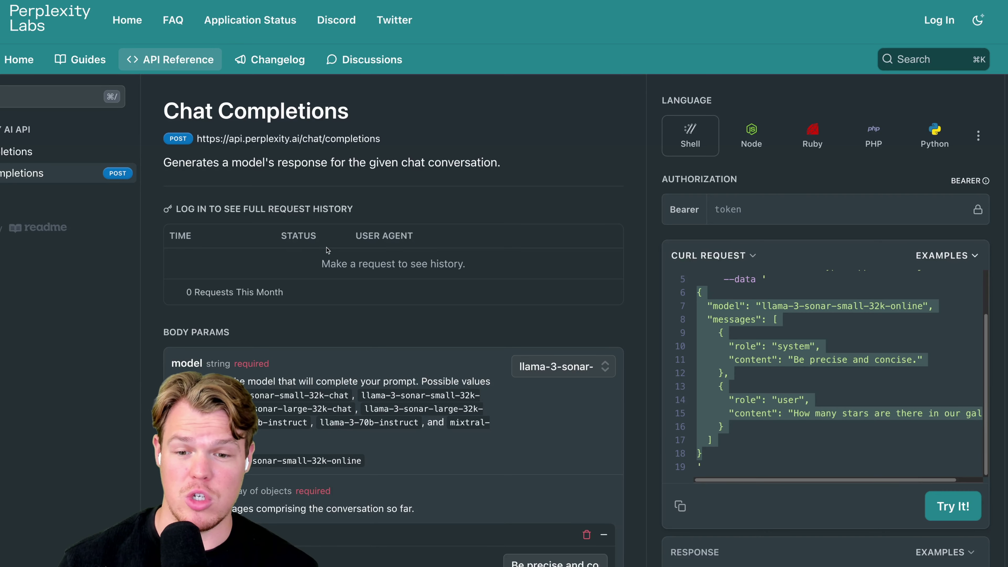
pyautogui.scroll(-3, 328, 251)
pyautogui.moveTo(325, 363); pyautogui.dragTo(389, 363)
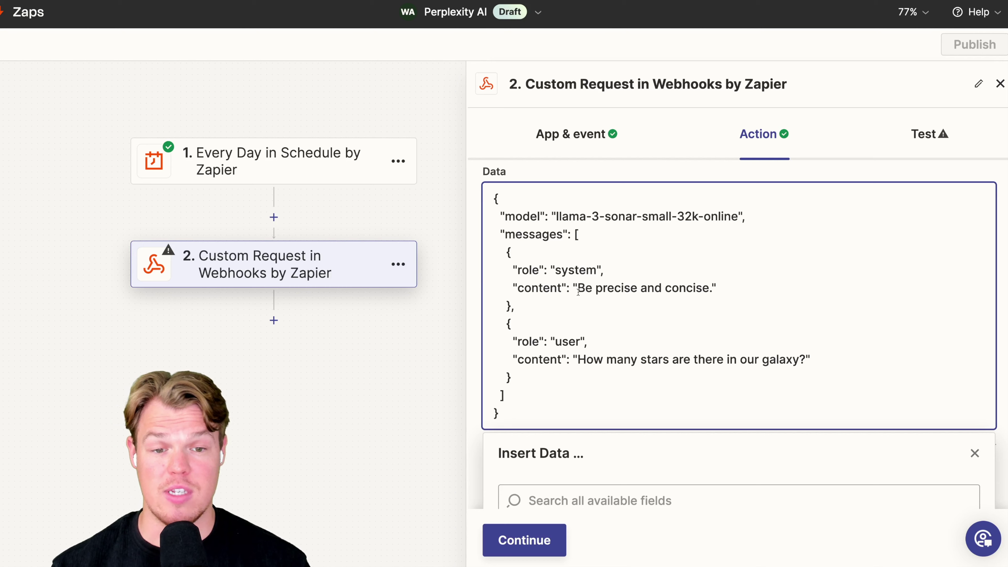
pyautogui.moveTo(577, 288); pyautogui.dragTo(707, 288)
pyautogui.write('addasdas')
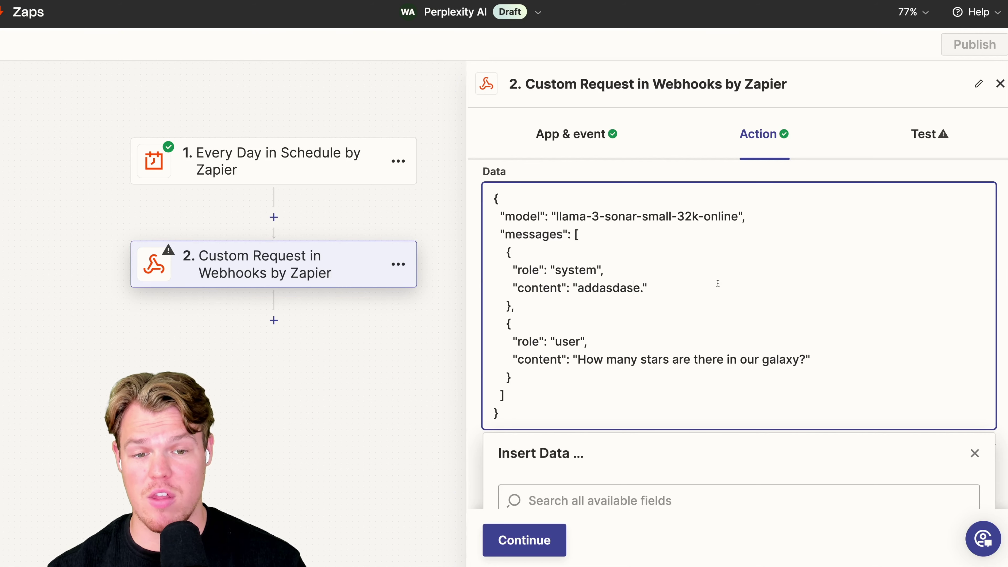
pyautogui.hotkey('ctrl', 'z')
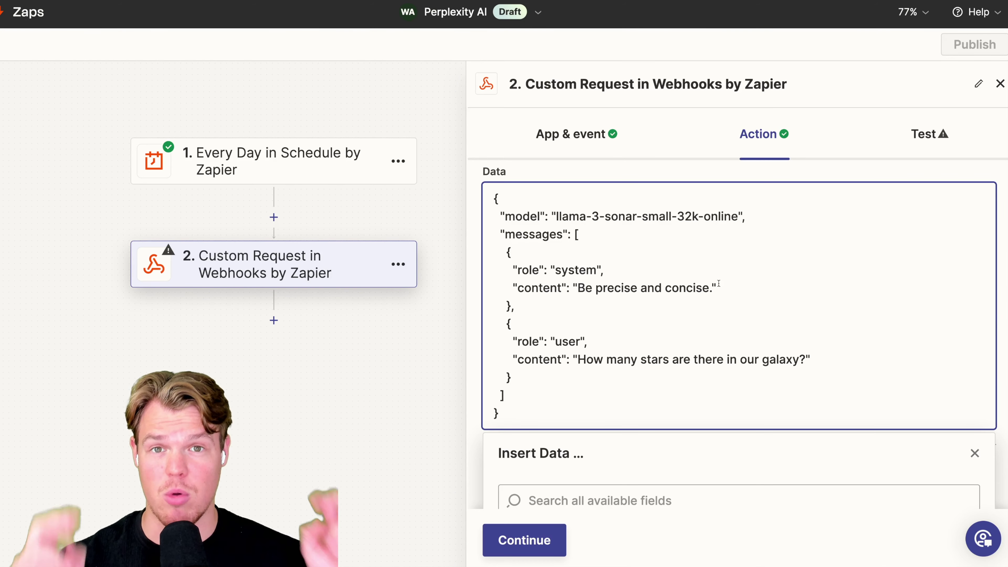
pyautogui.scroll(-1, 627, 329)
pyautogui.moveTo(578, 343); pyautogui.dragTo(805, 344)
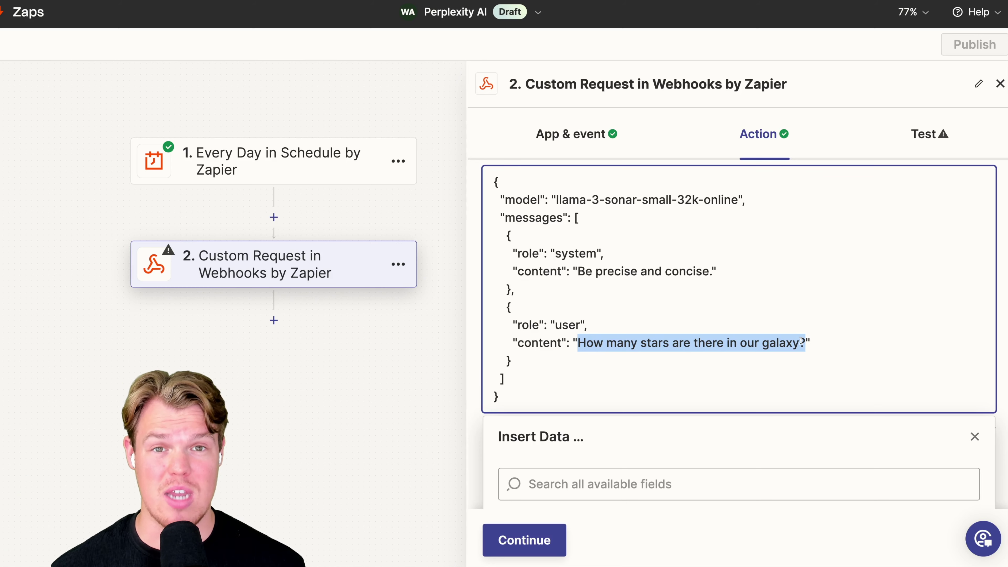
# - Add a content-type: application/json header copied from the docs example, starting a second header row
pyautogui.click(776, 220)
pyautogui.scroll(7, 776, 220)
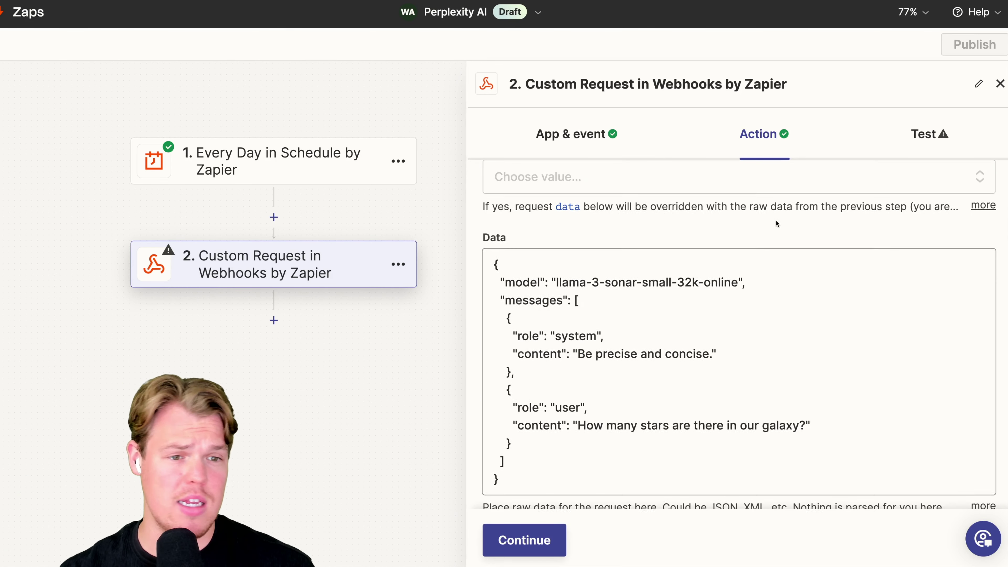
pyautogui.scroll(-8, 753, 265)
pyautogui.scroll(-6, 750, 262)
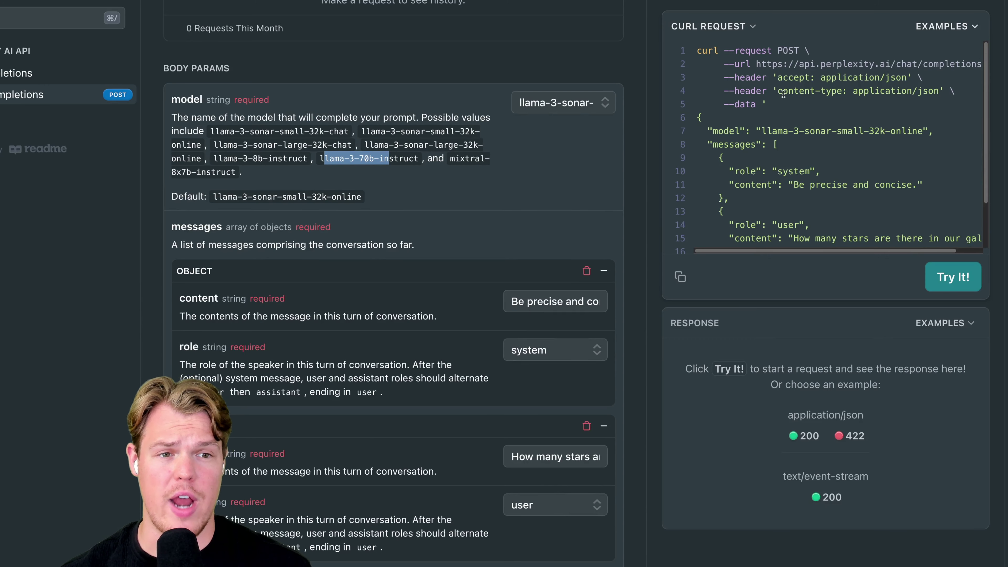
pyautogui.moveTo(778, 92); pyautogui.dragTo(843, 92)
pyautogui.hotkey('ctrl', 'c')
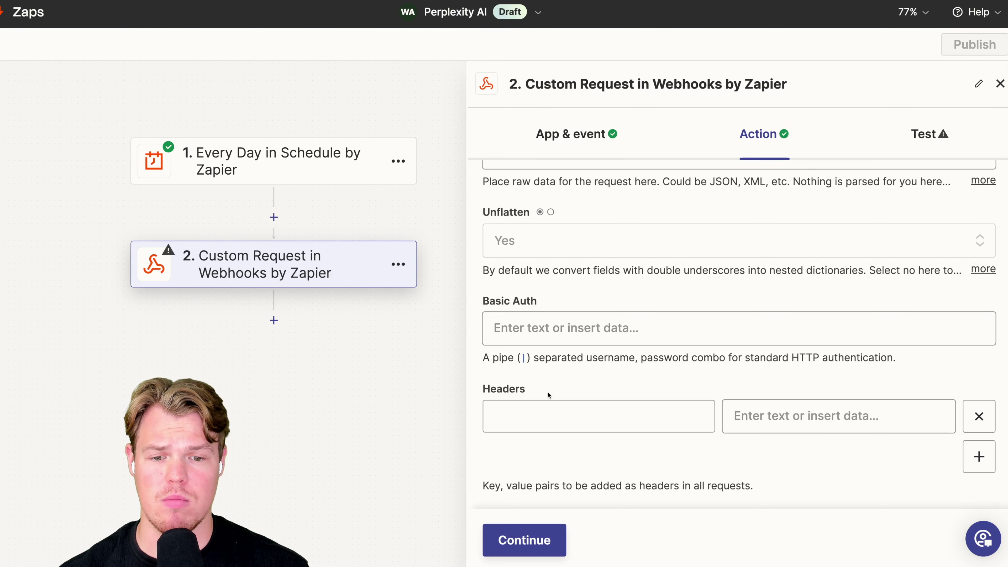
pyautogui.click(592, 415)
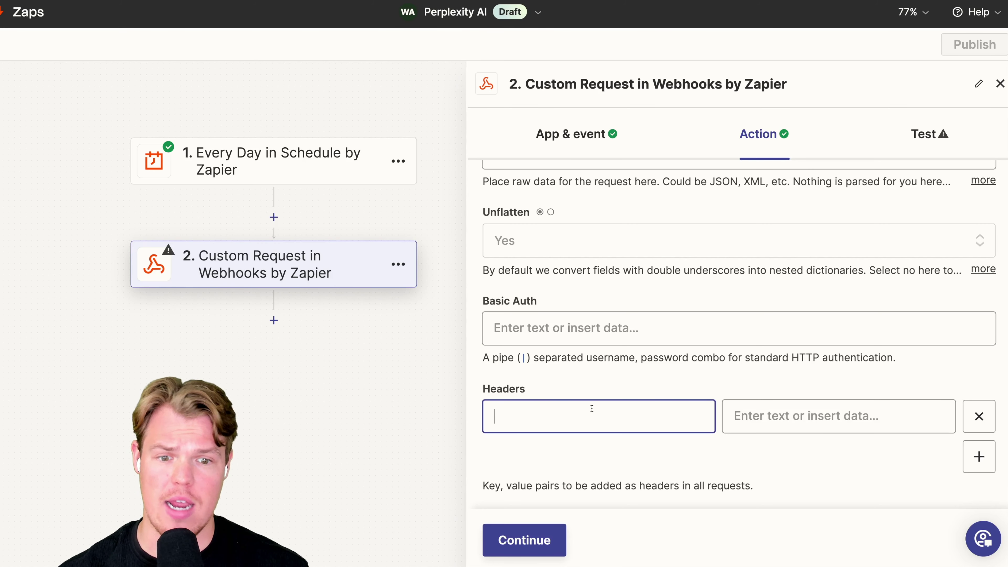
pyautogui.hotkey('ctrl', 'v')
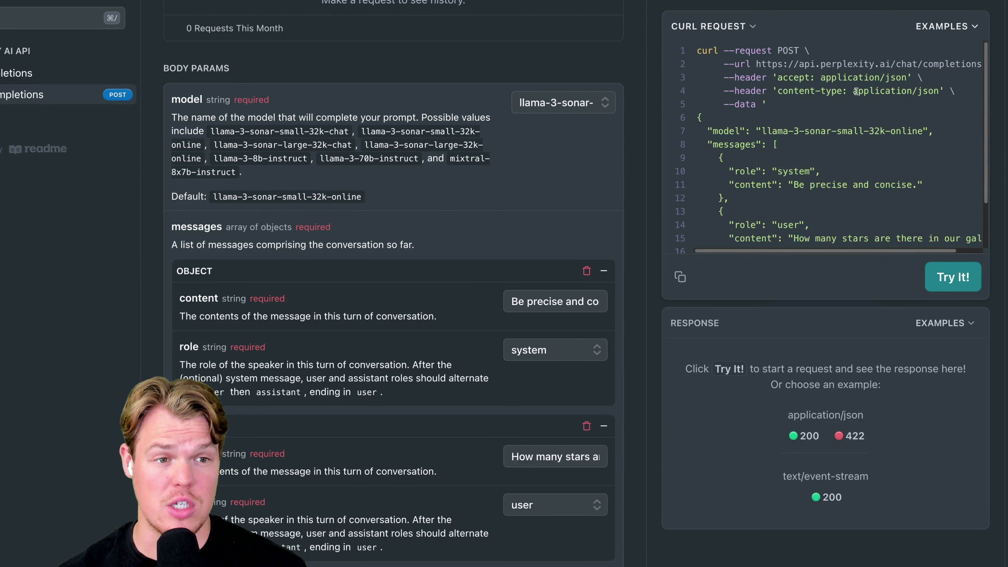
pyautogui.moveTo(853, 91); pyautogui.dragTo(939, 88)
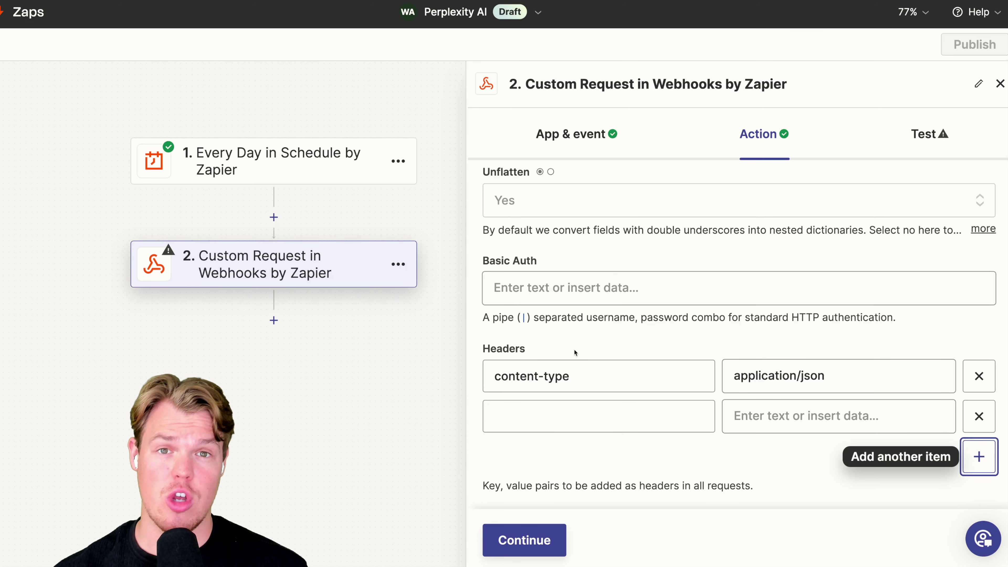
pyautogui.click(542, 411)
# - Add an Authorization header with the value 'Bearer ' followed by the pasted Perplexity API key
pyautogui.write('Authorization')
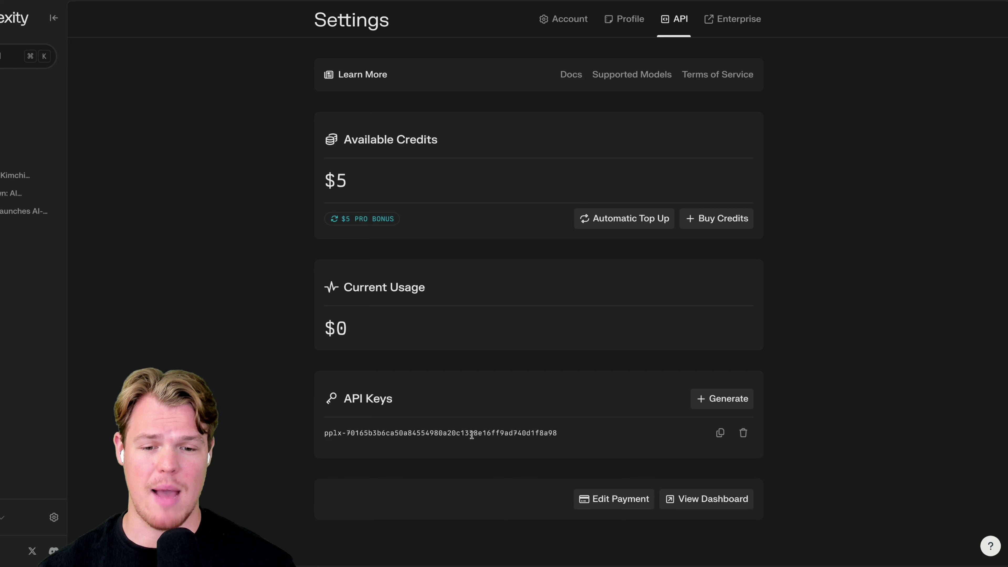
pyautogui.click(719, 433)
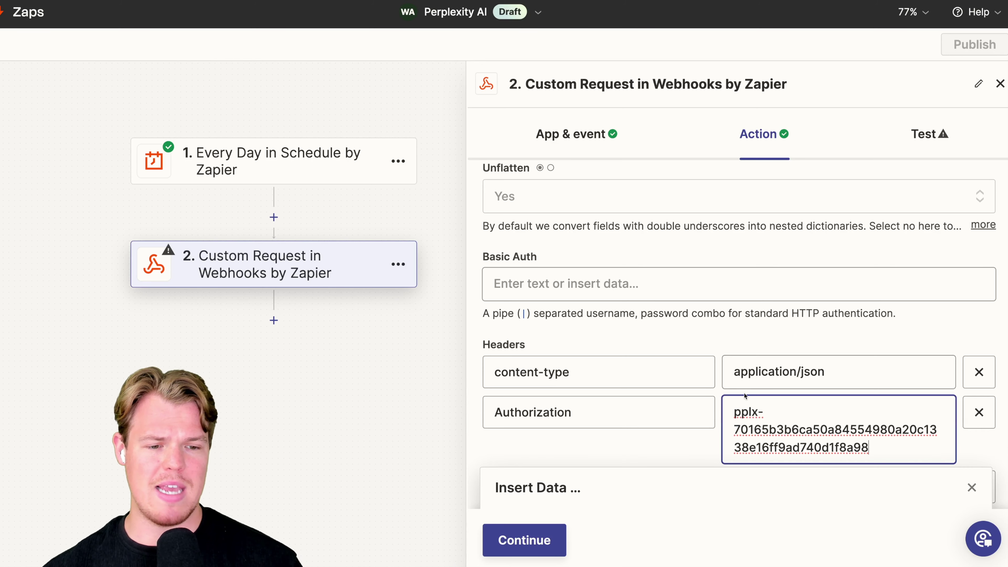
pyautogui.press('super+v')
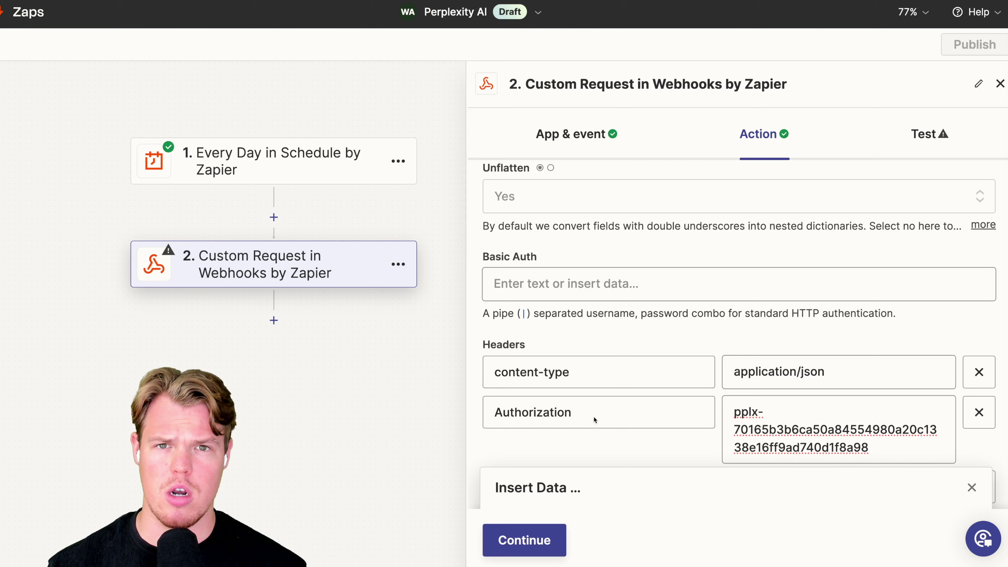
pyautogui.click(730, 408)
pyautogui.write('Bearer')
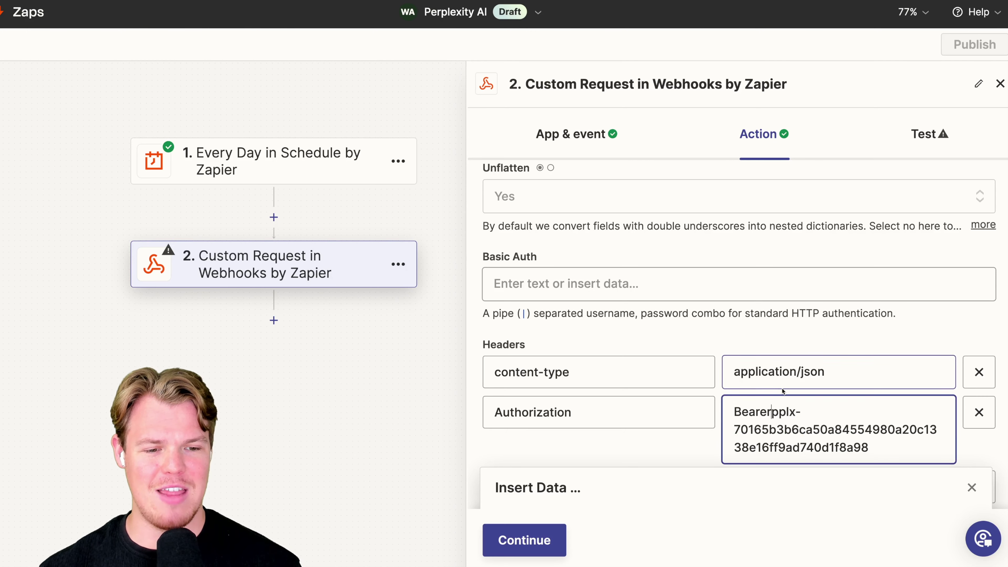
pyautogui.click(717, 346)
pyautogui.scroll(-1, 719, 346)
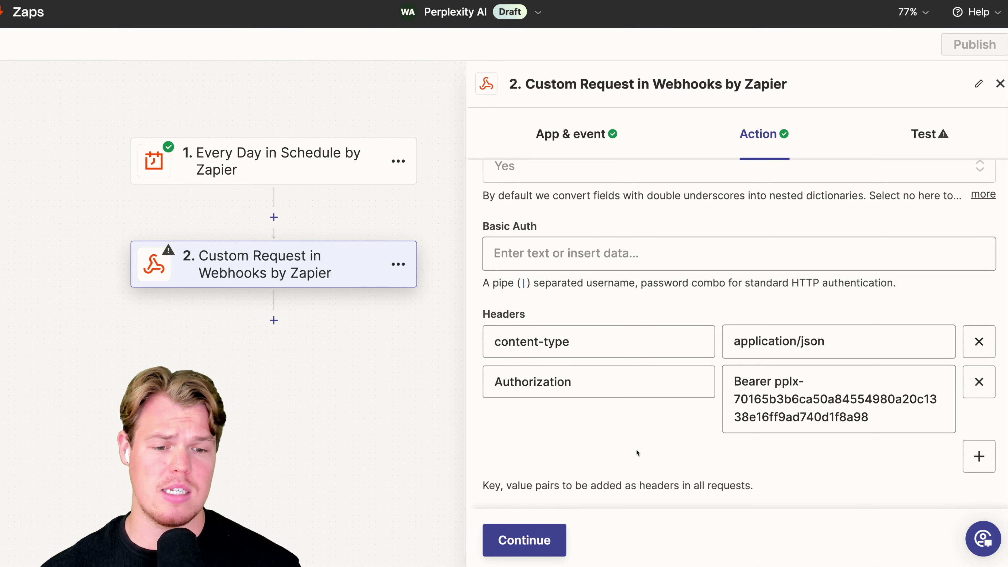
pyautogui.click(532, 551)
# - Test the webhook request and read Perplexity's reply: about 100 to 400 billion stars
pyautogui.scroll(-5, 666, 464)
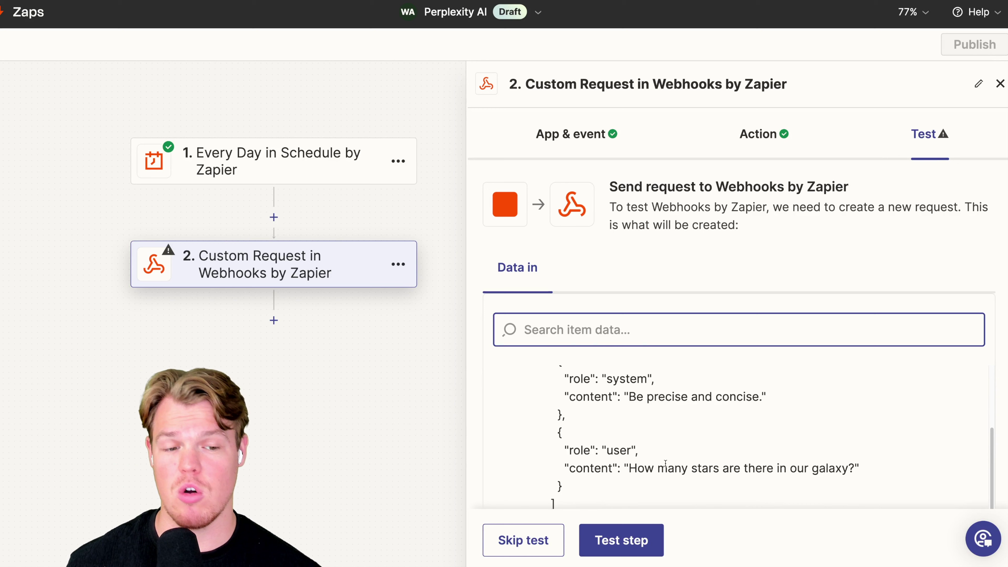
pyautogui.click(651, 540)
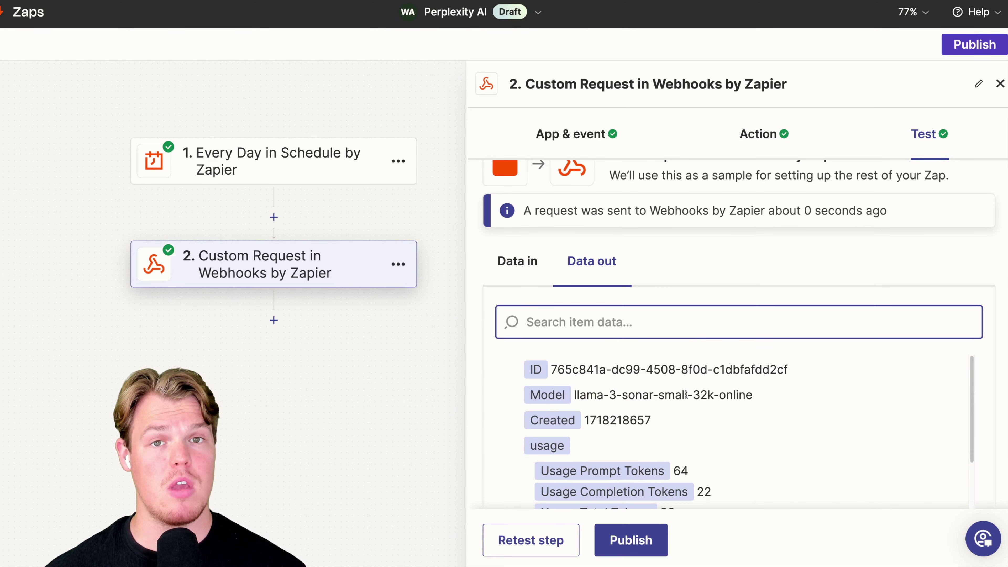
pyautogui.scroll(-6, 686, 395)
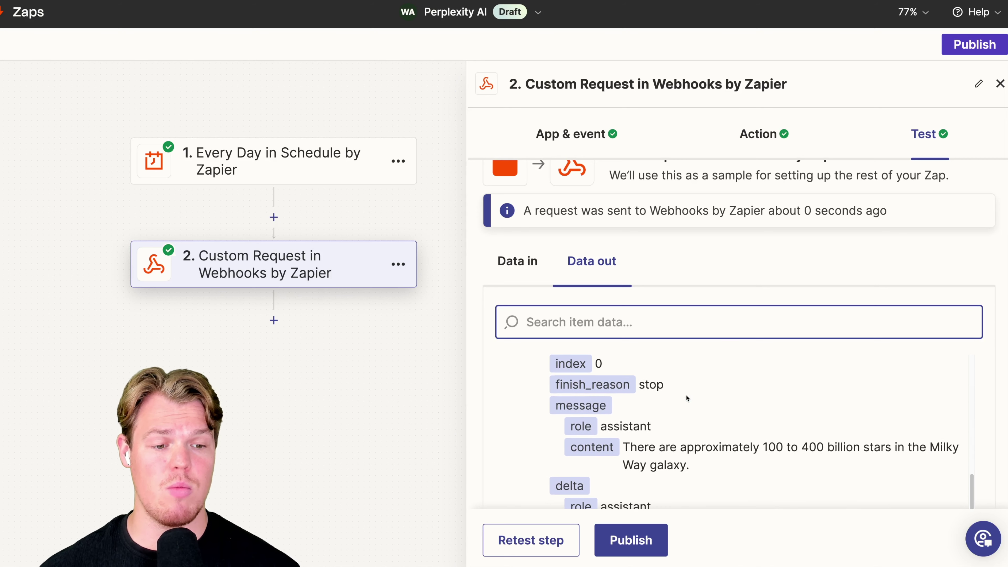